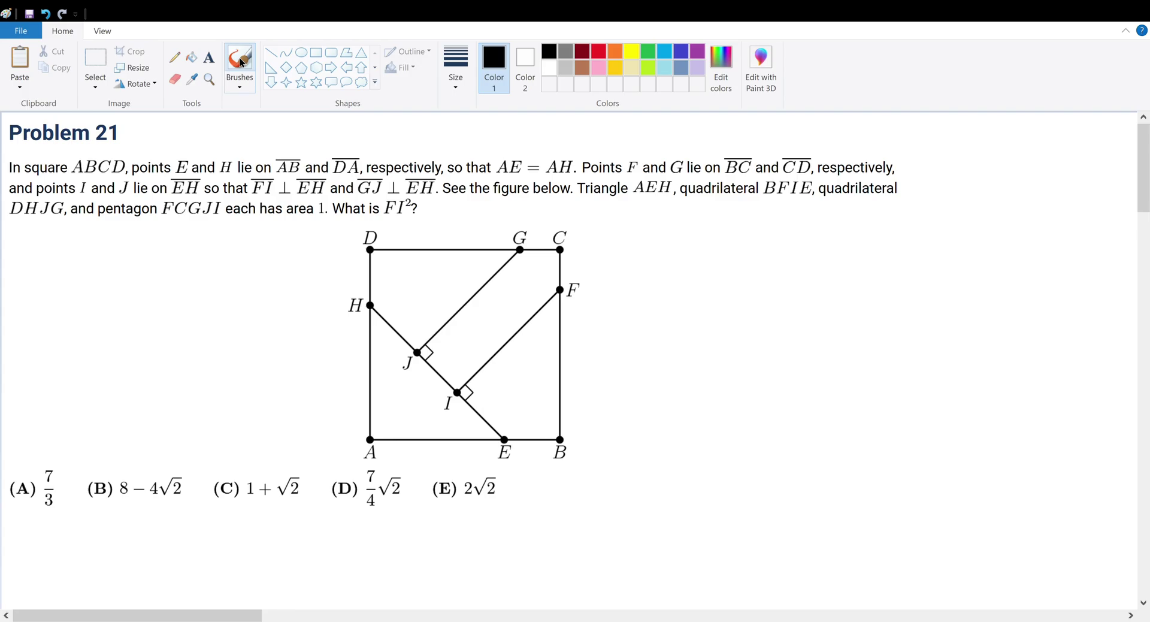
Step: With the black brush, tick sides AH and AE as equal and mark the right angle at A
{"action": "left_click", "coordinate": [241, 63]}
{"action": "left_click_drag", "start_coordinate": [366, 376], "coordinate": [379, 375]}
{"action": "mouse_move", "coordinate": [422, 435]}
{"action": "left_mouse_down"}
{"action": "mouse_move", "coordinate": [423, 446]}
{"action": "mouse_move", "coordinate": [382, 439]}
{"action": "left_mouse_up"}
Step: Mark the 45° angles at H and at E
{"action": "mouse_move", "coordinate": [377, 320]}
{"action": "left_mouse_down"}
{"action": "mouse_move", "coordinate": [368, 330]}
{"action": "mouse_move", "coordinate": [388, 342]}
{"action": "left_mouse_up"}
{"action": "mouse_move", "coordinate": [383, 334]}
{"action": "left_mouse_down"}
{"action": "mouse_move", "coordinate": [384, 350]}
{"action": "mouse_move", "coordinate": [395, 337]}
{"action": "left_mouse_up"}
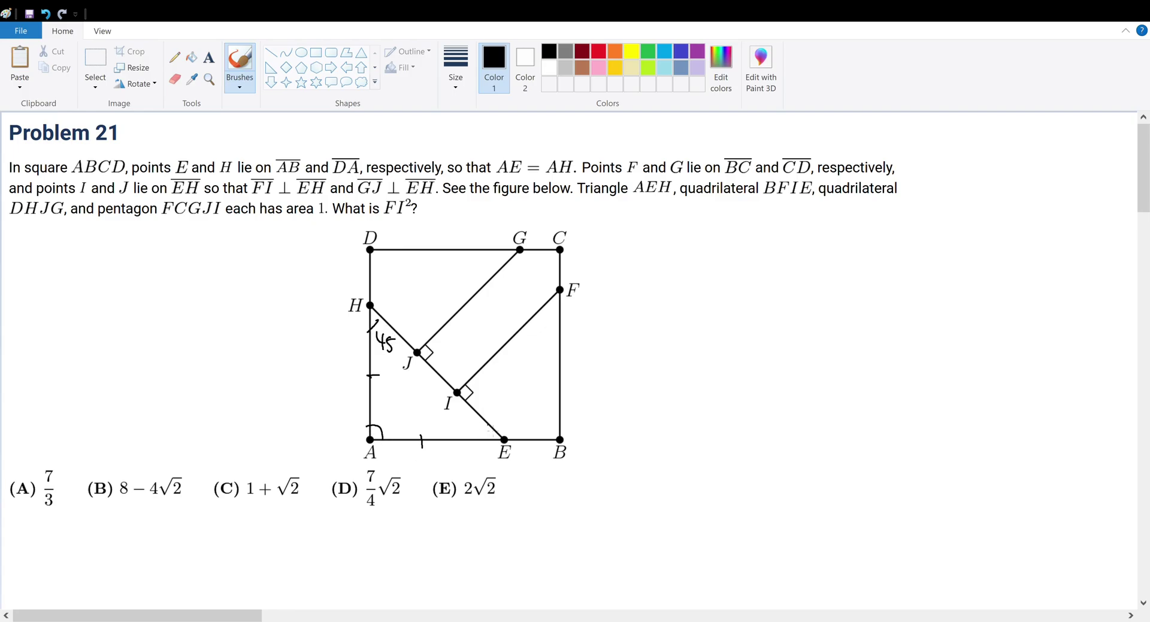
{"action": "left_click_drag", "start_coordinate": [488, 423], "coordinate": [481, 439]}
{"action": "left_click_drag", "start_coordinate": [454, 421], "coordinate": [467, 433]}
Step: In red, write a circled area 1 in regions AEH, DHJG, FCGJI and BFIE
{"action": "left_click", "coordinate": [600, 51]}
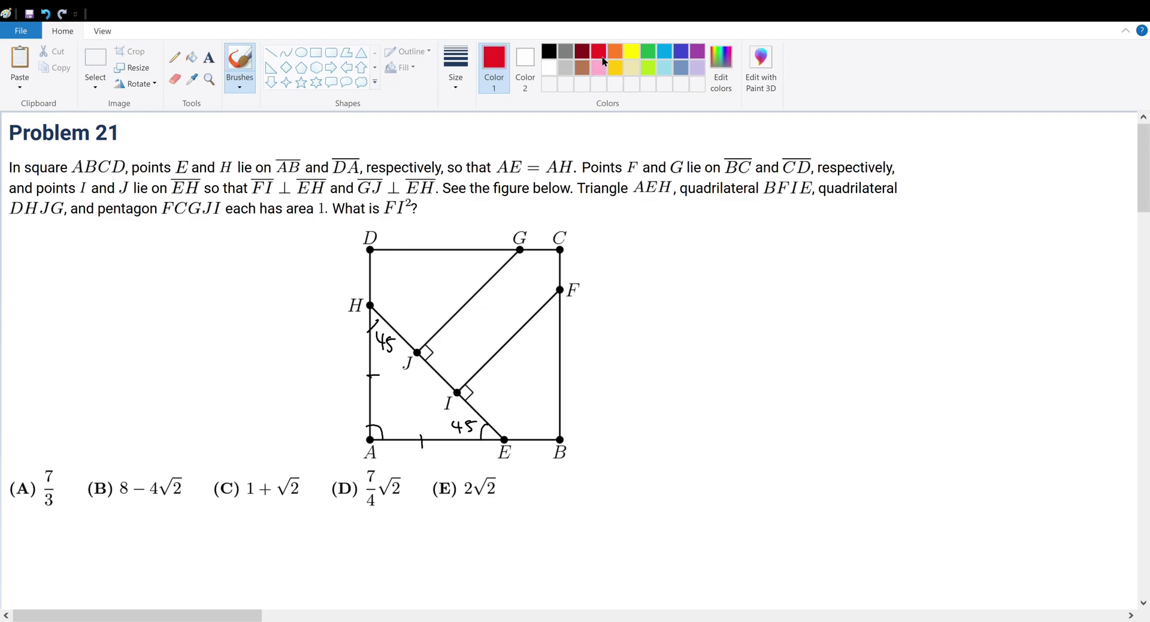
{"action": "mouse_move", "coordinate": [403, 396]}
{"action": "left_mouse_down"}
{"action": "mouse_move", "coordinate": [414, 414]}
{"action": "mouse_move", "coordinate": [412, 385]}
{"action": "left_mouse_up"}
{"action": "mouse_move", "coordinate": [421, 287]}
{"action": "left_mouse_down"}
{"action": "mouse_move", "coordinate": [439, 295]}
{"action": "mouse_move", "coordinate": [427, 272]}
{"action": "left_mouse_up"}
{"action": "left_click_drag", "start_coordinate": [466, 327], "coordinate": [482, 342]}
{"action": "mouse_move", "coordinate": [475, 312]}
{"action": "left_mouse_down"}
{"action": "mouse_move", "coordinate": [454, 331]}
{"action": "mouse_move", "coordinate": [479, 312]}
{"action": "left_mouse_up"}
{"action": "left_click_drag", "start_coordinate": [515, 391], "coordinate": [531, 412]}
{"action": "mouse_move", "coordinate": [521, 380]}
{"action": "left_mouse_down"}
{"action": "mouse_move", "coordinate": [536, 417]}
{"action": "mouse_move", "coordinate": [526, 378]}
{"action": "left_mouse_up"}
Step: Beside the figure, sketch a small square with area = 4
{"action": "left_click_drag", "start_coordinate": [729, 189], "coordinate": [715, 277]}
{"action": "key", "text": "ctrl+z"}
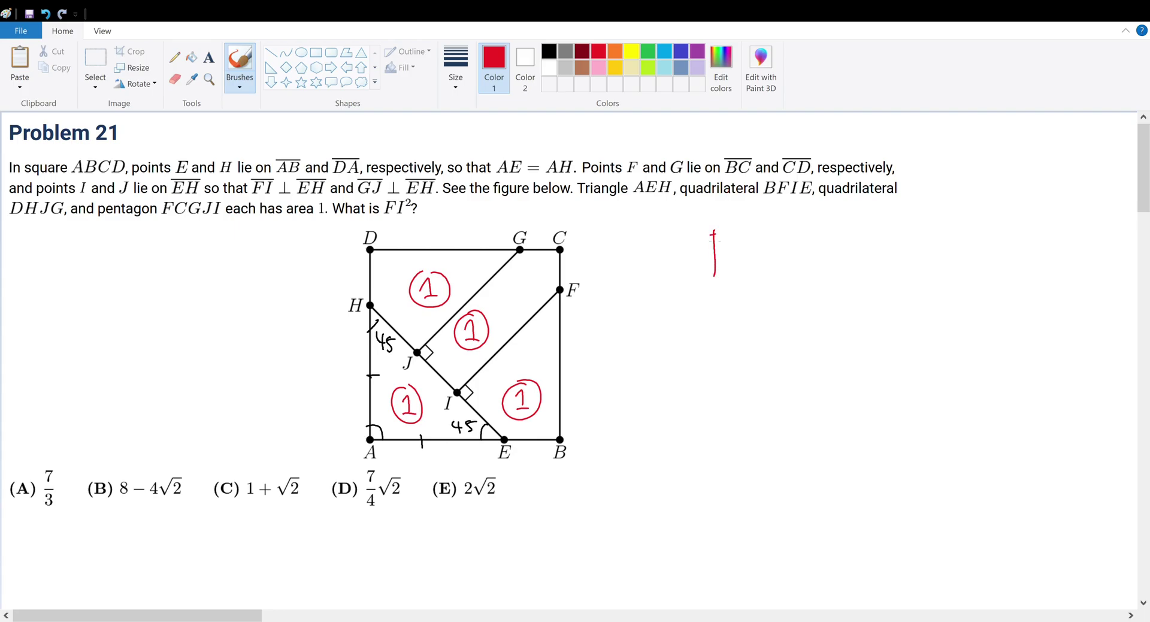
{"action": "left_click_drag", "start_coordinate": [711, 232], "coordinate": [765, 276]}
{"action": "left_click_drag", "start_coordinate": [718, 280], "coordinate": [765, 279]}
{"action": "left_click_drag", "start_coordinate": [796, 245], "coordinate": [811, 243]}
{"action": "left_click_drag", "start_coordinate": [796, 258], "coordinate": [843, 251]}
{"action": "left_click_drag", "start_coordinate": [833, 239], "coordinate": [833, 267]}
Step: Label the square's side x and derive x² = 4, so x = 2
{"action": "mouse_move", "coordinate": [732, 290]}
{"action": "left_mouse_down"}
{"action": "mouse_move", "coordinate": [749, 301]}
{"action": "mouse_move", "coordinate": [734, 302]}
{"action": "left_mouse_up"}
{"action": "left_click_drag", "start_coordinate": [864, 252], "coordinate": [878, 254]}
{"action": "left_click_drag", "start_coordinate": [865, 259], "coordinate": [903, 266]}
{"action": "mouse_move", "coordinate": [902, 246]}
{"action": "left_mouse_down"}
{"action": "mouse_move", "coordinate": [892, 266]}
{"action": "mouse_move", "coordinate": [921, 242]}
{"action": "left_mouse_up"}
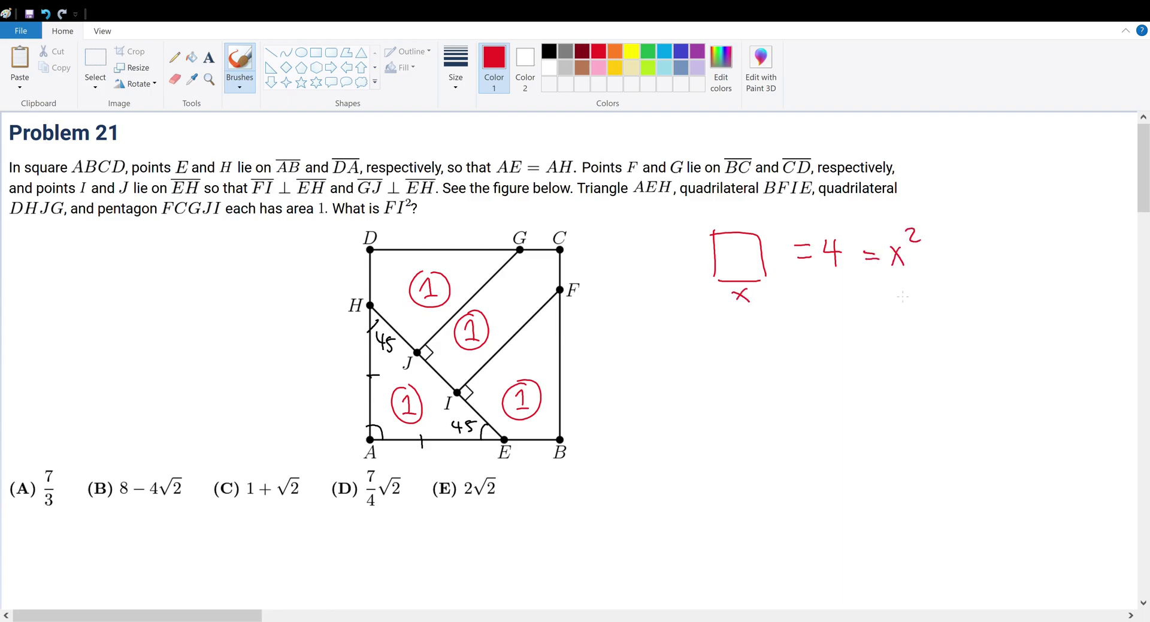
{"action": "left_click_drag", "start_coordinate": [813, 300], "coordinate": [819, 320]}
{"action": "left_click_drag", "start_coordinate": [831, 302], "coordinate": [845, 303]}
{"action": "left_click_drag", "start_coordinate": [837, 313], "coordinate": [879, 315]}
{"action": "mouse_move", "coordinate": [885, 292]}
{"action": "left_mouse_down"}
{"action": "mouse_move", "coordinate": [892, 304]}
{"action": "mouse_move", "coordinate": [887, 287]}
{"action": "left_mouse_up"}
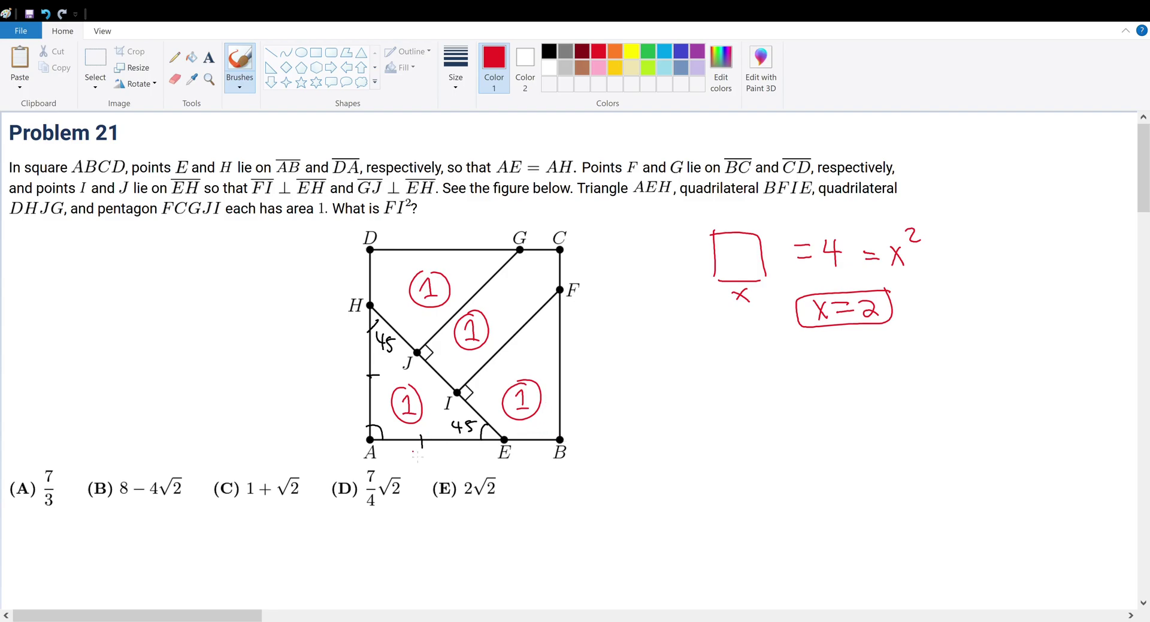
Step: Label AH and AE as y and work out ½y² = 1, y² = 2, y = √2
{"action": "mouse_move", "coordinate": [379, 459]}
{"action": "left_mouse_down"}
{"action": "mouse_move", "coordinate": [469, 468]}
{"action": "mouse_move", "coordinate": [508, 450]}
{"action": "left_mouse_up"}
{"action": "key", "text": "ctrl+z"}
{"action": "left_click_drag", "start_coordinate": [345, 367], "coordinate": [359, 386]}
{"action": "left_click_drag", "start_coordinate": [431, 444], "coordinate": [453, 456]}
{"action": "mouse_move", "coordinate": [701, 383]}
{"action": "left_mouse_down"}
{"action": "mouse_move", "coordinate": [715, 421]}
{"action": "mouse_move", "coordinate": [769, 402]}
{"action": "mouse_move", "coordinate": [792, 419]}
{"action": "mouse_move", "coordinate": [859, 409]}
{"action": "mouse_move", "coordinate": [885, 390]}
{"action": "left_mouse_up"}
{"action": "mouse_move", "coordinate": [885, 400]}
{"action": "left_mouse_down"}
{"action": "mouse_move", "coordinate": [977, 415]}
{"action": "mouse_move", "coordinate": [1002, 403]}
{"action": "left_mouse_up"}
{"action": "mouse_move", "coordinate": [992, 410]}
{"action": "left_mouse_down"}
{"action": "mouse_move", "coordinate": [1036, 389]}
{"action": "mouse_move", "coordinate": [1039, 415]}
{"action": "left_mouse_up"}
Step: Label AH and AE as √2, and EB and DH as 2−√2
{"action": "mouse_move", "coordinate": [328, 366]}
{"action": "left_mouse_down"}
{"action": "mouse_move", "coordinate": [342, 364]}
{"action": "mouse_move", "coordinate": [339, 376]}
{"action": "mouse_move", "coordinate": [299, 364]}
{"action": "mouse_move", "coordinate": [314, 385]}
{"action": "left_mouse_up"}
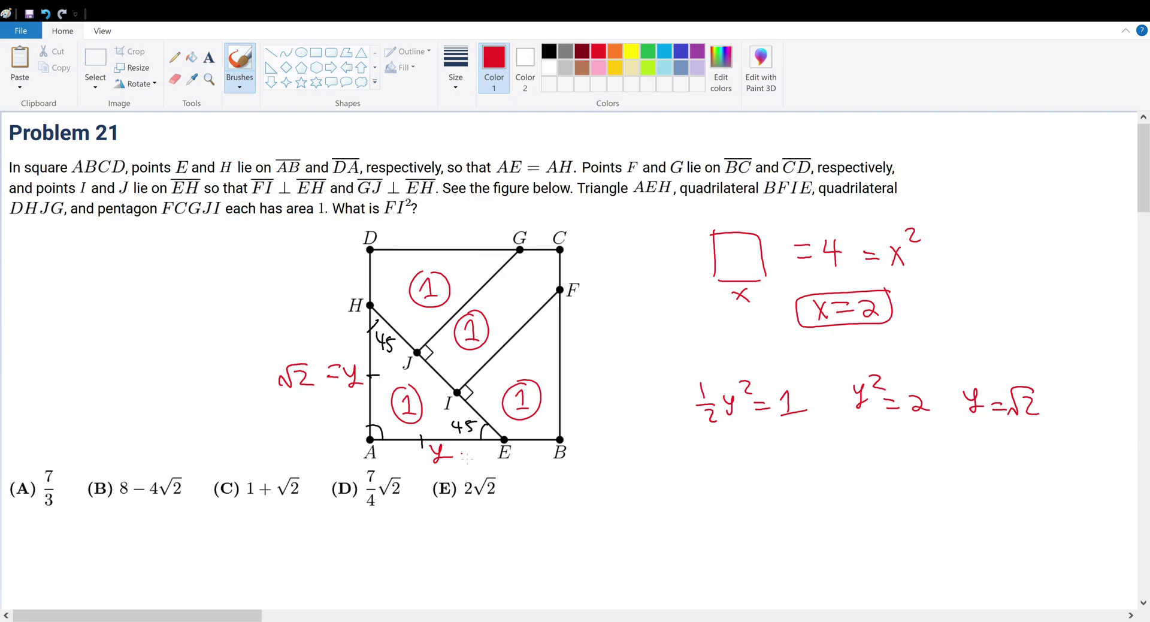
{"action": "mouse_move", "coordinate": [466, 458]}
{"action": "left_mouse_down"}
{"action": "mouse_move", "coordinate": [483, 446]}
{"action": "mouse_move", "coordinate": [493, 464]}
{"action": "mouse_move", "coordinate": [534, 477]}
{"action": "left_mouse_up"}
{"action": "mouse_move", "coordinate": [539, 470]}
{"action": "left_mouse_down"}
{"action": "mouse_move", "coordinate": [567, 461]}
{"action": "mouse_move", "coordinate": [585, 477]}
{"action": "left_mouse_up"}
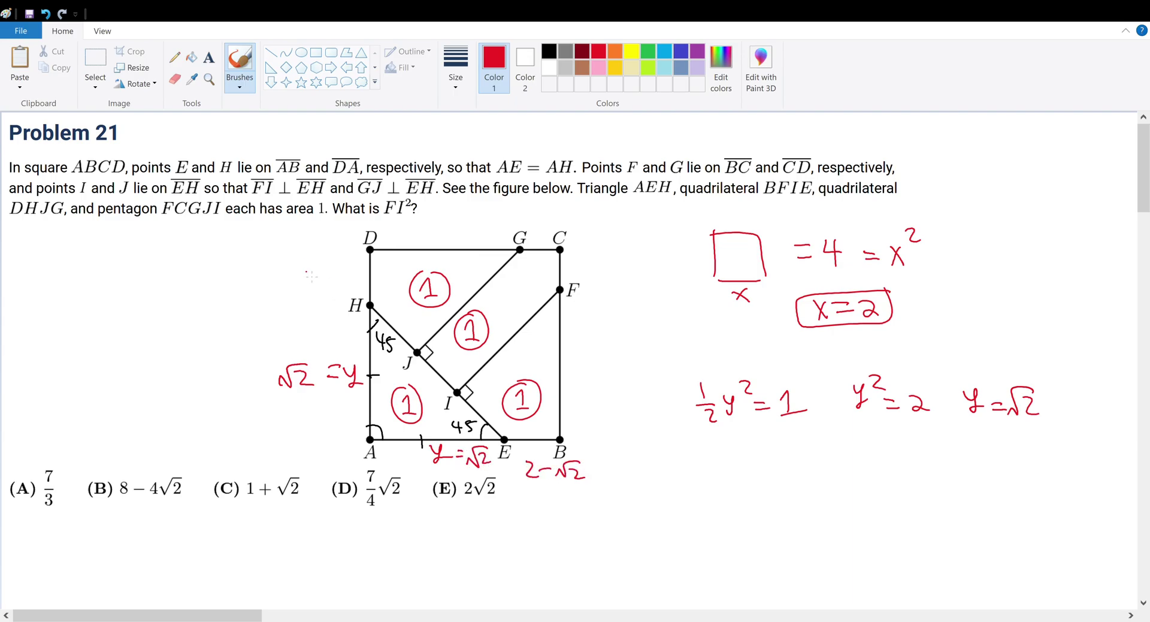
{"action": "left_click_drag", "start_coordinate": [305, 273], "coordinate": [319, 284]}
{"action": "mouse_move", "coordinate": [325, 277]}
{"action": "left_mouse_down"}
{"action": "mouse_move", "coordinate": [361, 261]}
{"action": "mouse_move", "coordinate": [363, 283]}
{"action": "left_mouse_up"}
Step: Write a²+b²=c² in red below the answer choices
{"action": "left_click_drag", "start_coordinate": [418, 191], "coordinate": [396, 189]}
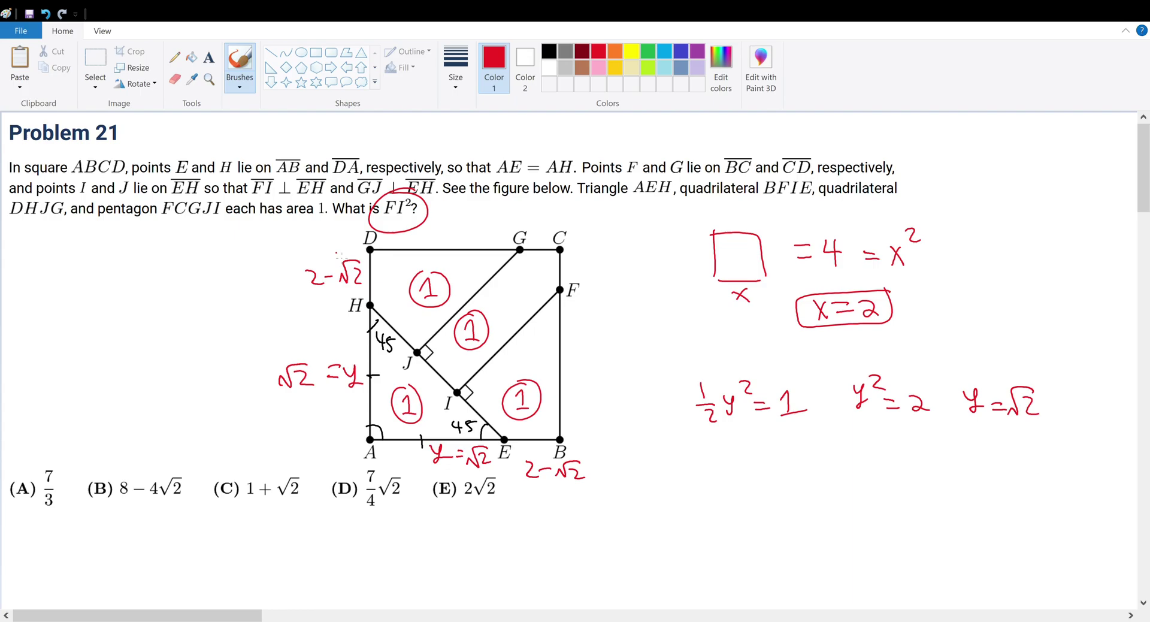
{"action": "key", "text": "ctrl+z"}
{"action": "mouse_move", "coordinate": [333, 546]}
{"action": "left_mouse_down"}
{"action": "mouse_move", "coordinate": [328, 561]}
{"action": "mouse_move", "coordinate": [339, 563]}
{"action": "left_mouse_up"}
{"action": "left_click_drag", "start_coordinate": [333, 529], "coordinate": [377, 555]}
{"action": "left_click_drag", "start_coordinate": [367, 545], "coordinate": [391, 542]}
{"action": "left_click_drag", "start_coordinate": [398, 528], "coordinate": [401, 560]}
{"action": "left_click_drag", "start_coordinate": [405, 529], "coordinate": [450, 558]}
{"action": "mouse_move", "coordinate": [488, 544]}
{"action": "left_mouse_down"}
{"action": "mouse_move", "coordinate": [489, 562]}
{"action": "mouse_move", "coordinate": [504, 540]}
{"action": "left_mouse_up"}
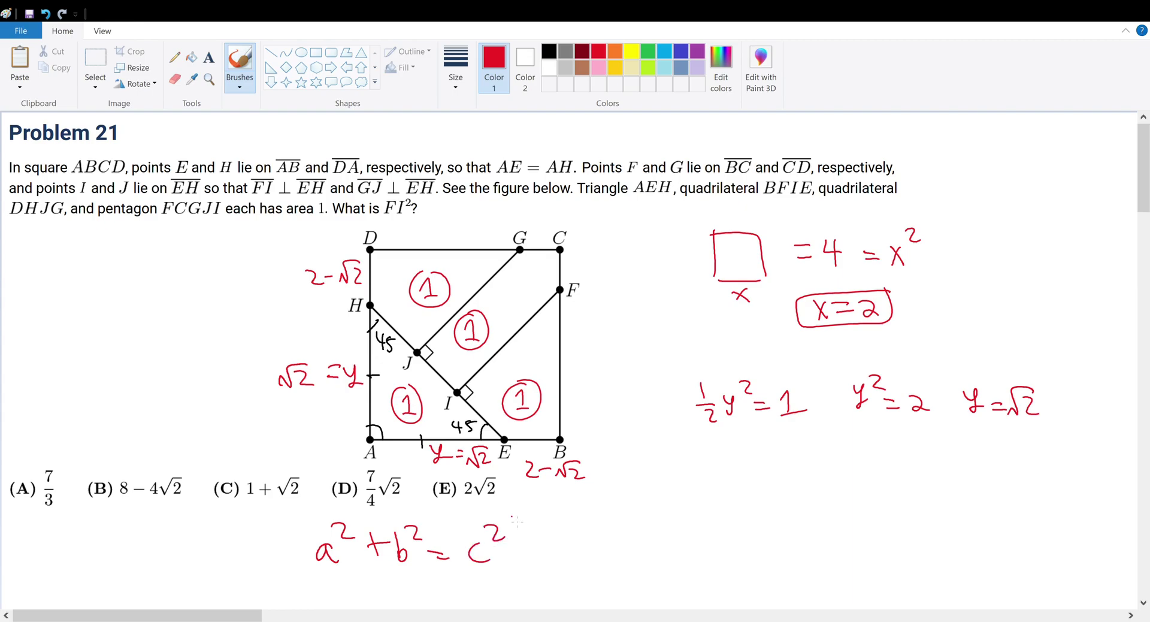
Step: Underline a², b² and c², and circle a² and b²
{"action": "left_click_drag", "start_coordinate": [315, 582], "coordinate": [353, 575]}
{"action": "left_click_drag", "start_coordinate": [399, 574], "coordinate": [436, 576]}
{"action": "left_click_drag", "start_coordinate": [477, 578], "coordinate": [507, 576]}
{"action": "mouse_move", "coordinate": [340, 520]}
{"action": "left_mouse_down"}
{"action": "mouse_move", "coordinate": [420, 557]}
{"action": "mouse_move", "coordinate": [428, 503]}
{"action": "left_mouse_up"}
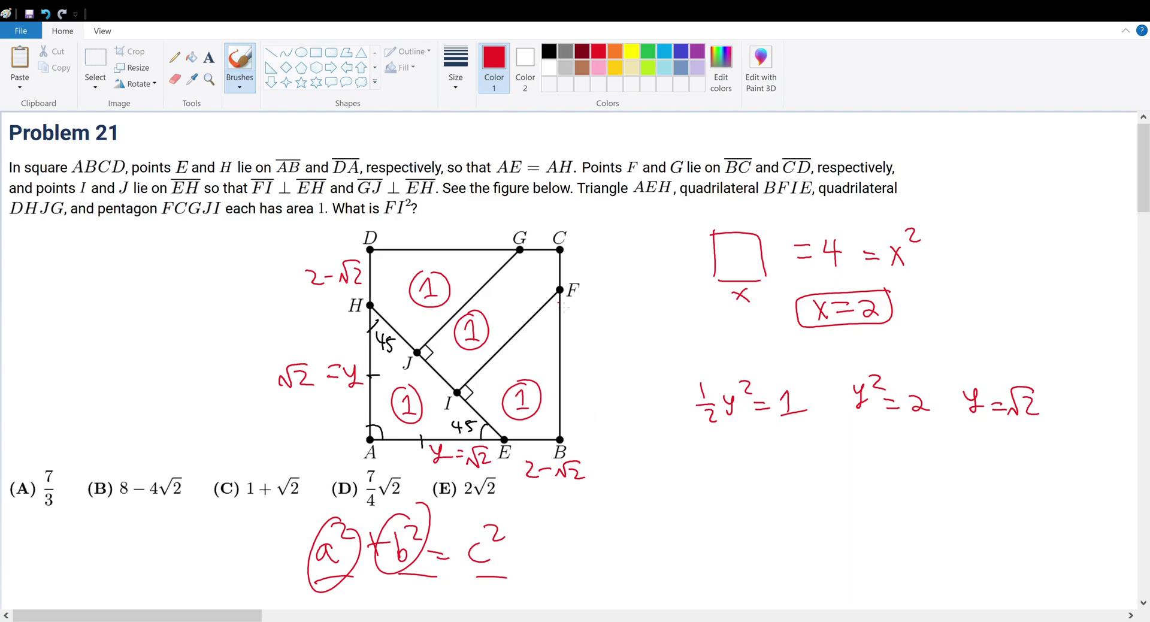
{"action": "left_click_drag", "start_coordinate": [583, 292], "coordinate": [604, 268]}
{"action": "key", "text": "ctrl+z"}
Step: Paste an enlarged copy of the square diagram lower on the canvas
{"action": "scroll", "coordinate": [580, 585], "scroll_direction": "down", "scroll_amount": 5}
{"action": "scroll", "coordinate": [576, 485], "scroll_direction": "down", "scroll_amount": 2}
{"action": "key", "text": "ctrl+v"}
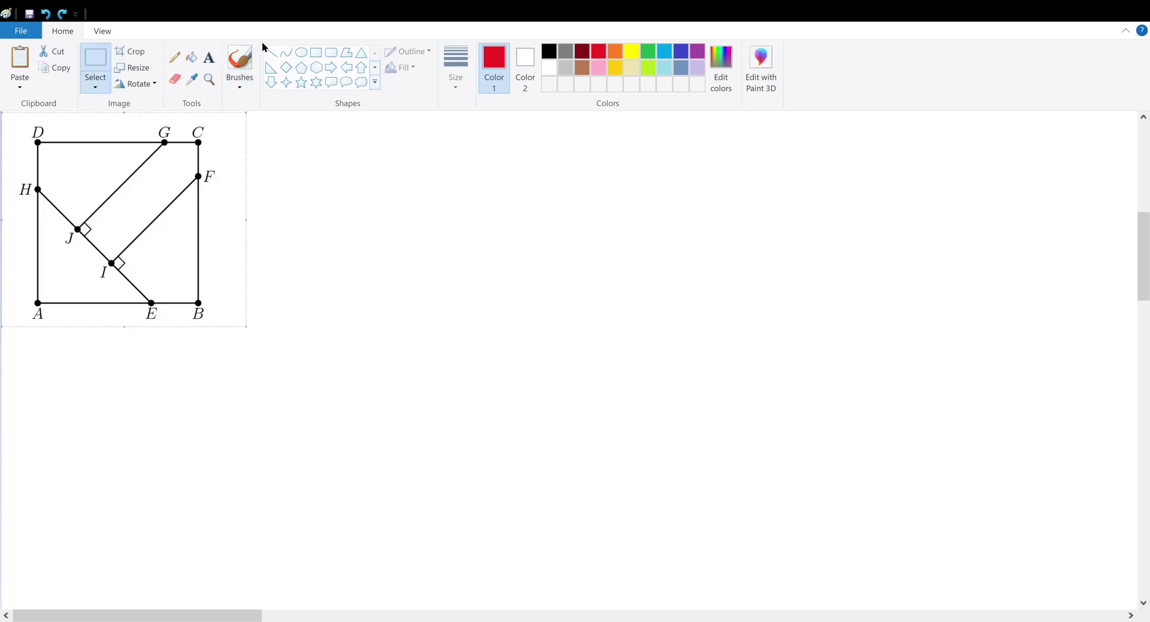
{"action": "mouse_move", "coordinate": [250, 329]}
{"action": "left_mouse_down"}
{"action": "mouse_move", "coordinate": [369, 432]}
{"action": "mouse_move", "coordinate": [387, 429]}
{"action": "left_mouse_up"}
{"action": "left_click", "coordinate": [240, 60]}
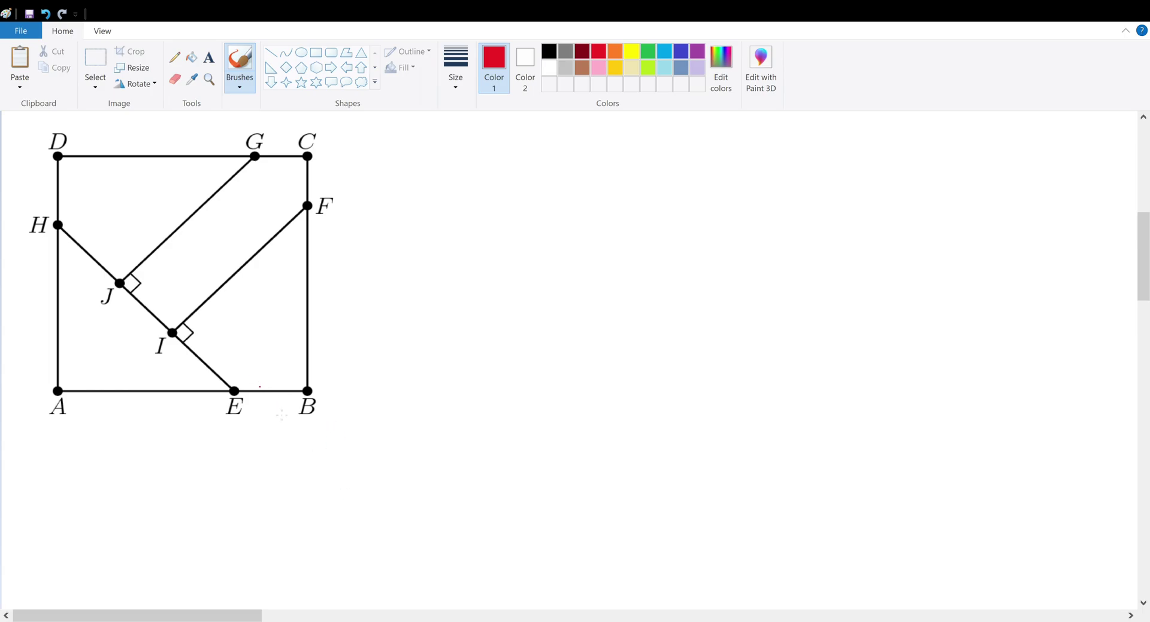
Step: Sketch a red right triangle hanging below EB with a right-angle mark at B
{"action": "left_click_drag", "start_coordinate": [307, 206], "coordinate": [236, 387]}
{"action": "mouse_move", "coordinate": [307, 205]}
{"action": "left_mouse_down"}
{"action": "mouse_move", "coordinate": [306, 319]}
{"action": "mouse_move", "coordinate": [299, 194]}
{"action": "left_mouse_up"}
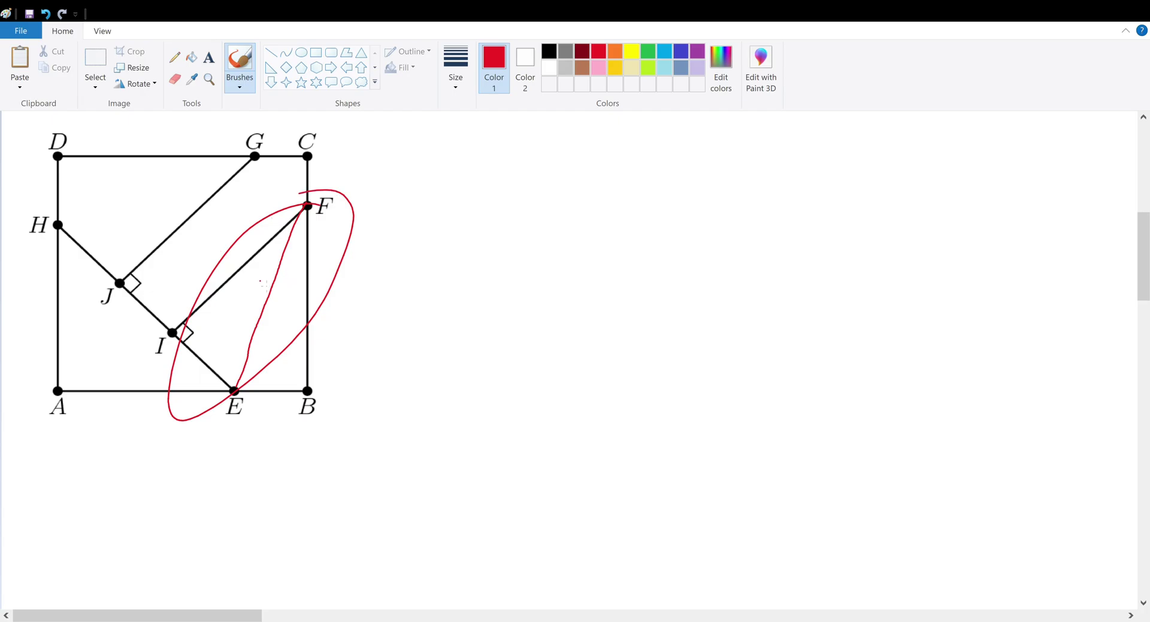
{"action": "key", "text": "ctrl+z"}
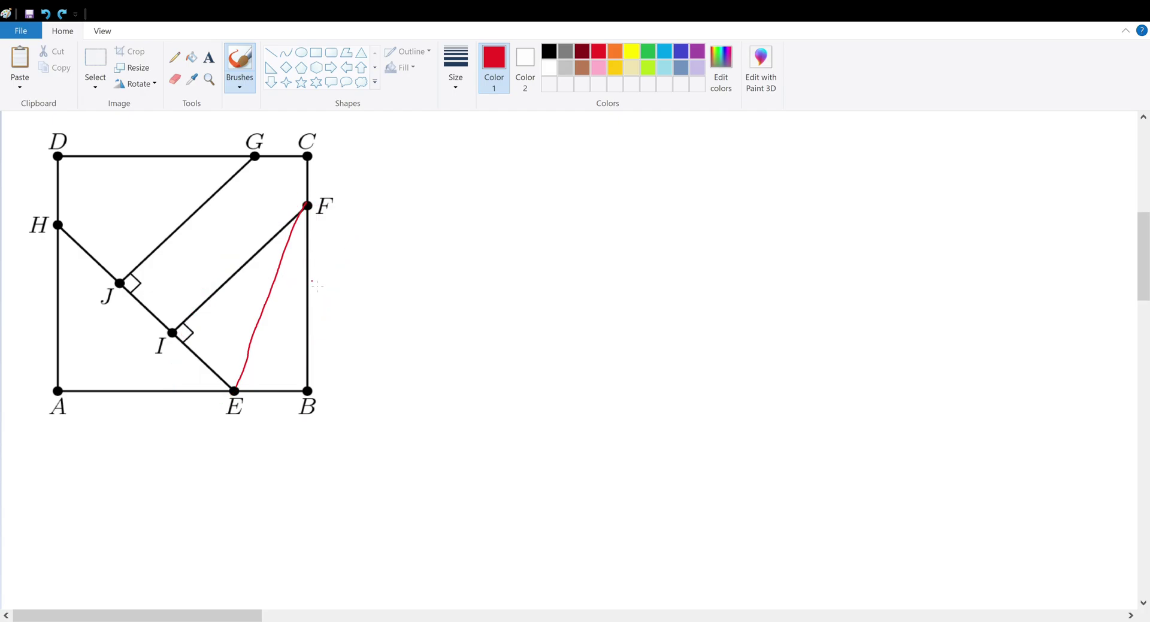
{"action": "key", "text": "ctrl+z"}
{"action": "left_click_drag", "start_coordinate": [233, 391], "coordinate": [291, 451]}
{"action": "mouse_move", "coordinate": [308, 390]}
{"action": "left_mouse_down"}
{"action": "mouse_move", "coordinate": [309, 471]}
{"action": "mouse_move", "coordinate": [289, 450]}
{"action": "left_mouse_up"}
{"action": "left_click_drag", "start_coordinate": [298, 393], "coordinate": [298, 403]}
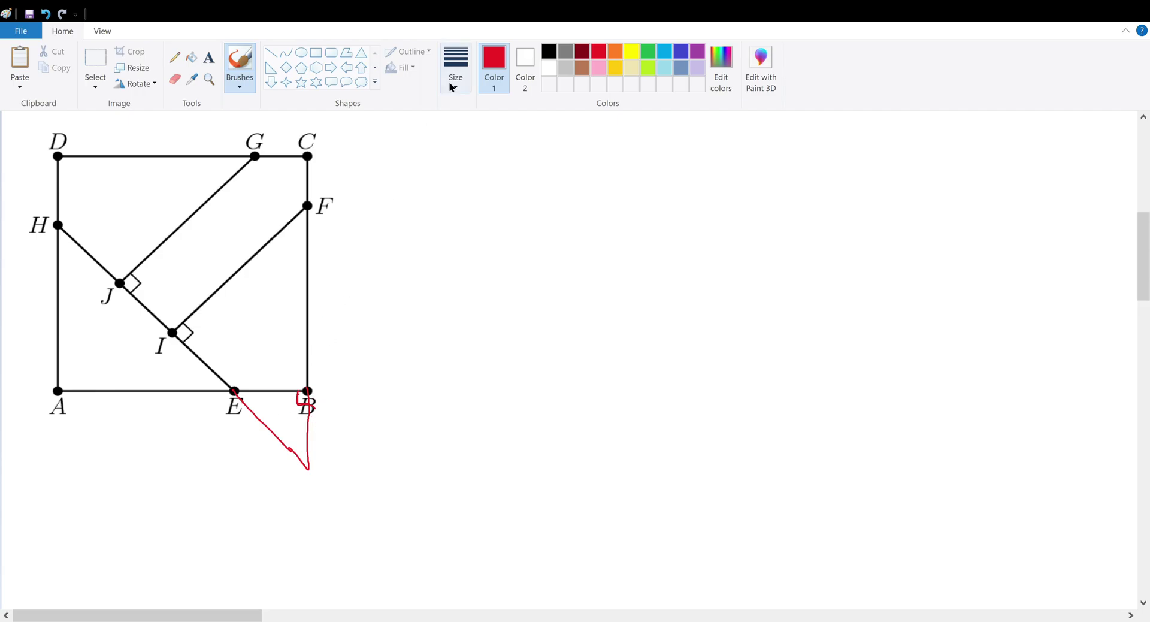
Step: In black, draw line G–F and double-tick JG and IF as equal
{"action": "left_click", "coordinate": [548, 52]}
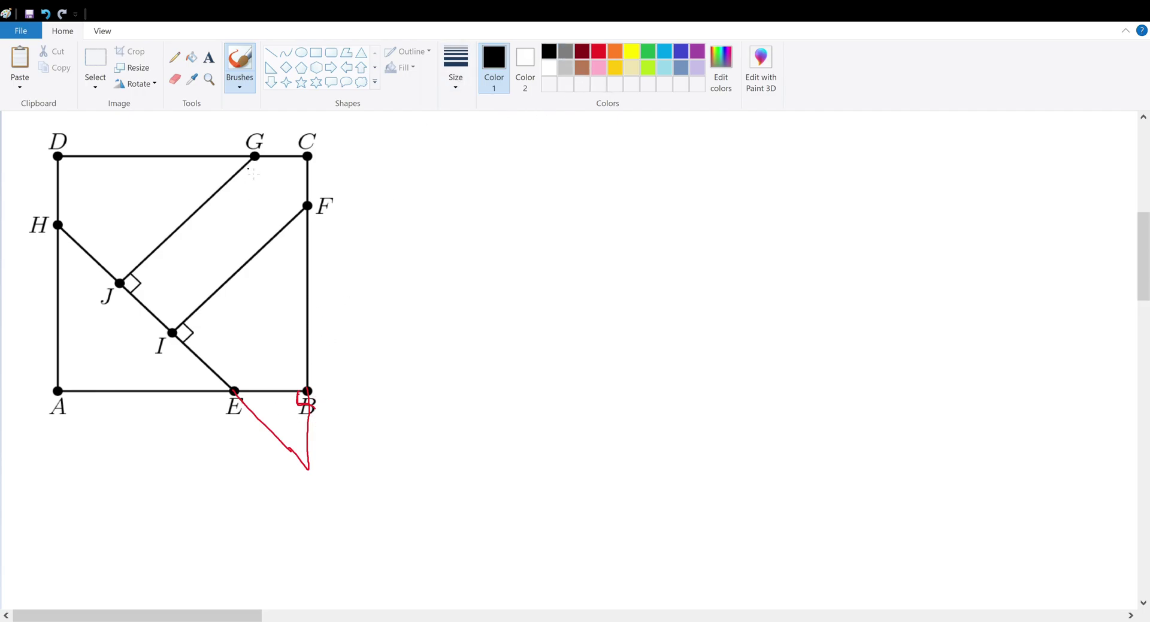
{"action": "left_click_drag", "start_coordinate": [254, 160], "coordinate": [304, 205]}
{"action": "mouse_move", "coordinate": [297, 142]}
{"action": "left_mouse_down"}
{"action": "mouse_move", "coordinate": [252, 150]}
{"action": "mouse_move", "coordinate": [322, 158]}
{"action": "left_mouse_up"}
{"action": "key", "text": "ctrl+z"}
{"action": "key", "text": "ctrl+z"}
{"action": "mouse_move", "coordinate": [175, 223]}
{"action": "left_mouse_down"}
{"action": "mouse_move", "coordinate": [183, 235]}
{"action": "mouse_move", "coordinate": [192, 226]}
{"action": "left_mouse_up"}
{"action": "left_click_drag", "start_coordinate": [215, 281], "coordinate": [233, 291]}
Step: Draw red lines F–E and G–H, circle the ticks and right angles, then mark C's right angle in black
{"action": "left_click", "coordinate": [599, 52]}
{"action": "left_click_drag", "start_coordinate": [307, 207], "coordinate": [238, 395]}
{"action": "left_click_drag", "start_coordinate": [254, 158], "coordinate": [59, 220]}
{"action": "left_click_drag", "start_coordinate": [193, 204], "coordinate": [201, 213]}
{"action": "mouse_move", "coordinate": [218, 264]}
{"action": "left_mouse_down"}
{"action": "mouse_move", "coordinate": [209, 269]}
{"action": "mouse_move", "coordinate": [232, 273]}
{"action": "left_mouse_up"}
{"action": "left_click_drag", "start_coordinate": [189, 318], "coordinate": [197, 328]}
{"action": "left_click_drag", "start_coordinate": [133, 272], "coordinate": [122, 271]}
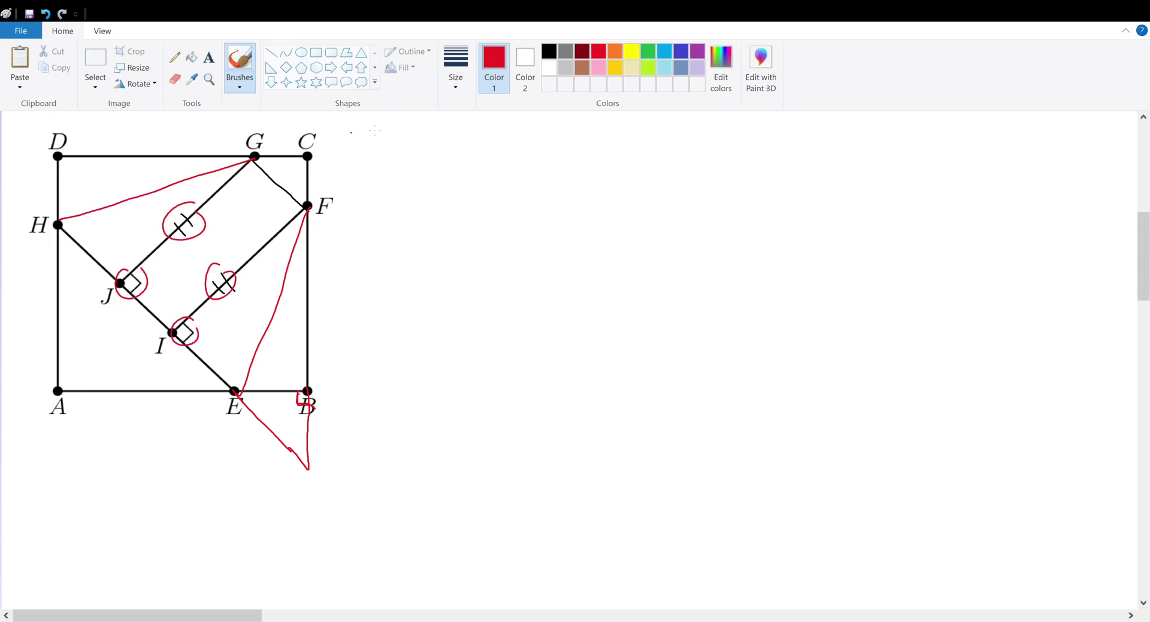
{"action": "left_click", "coordinate": [549, 52]}
{"action": "mouse_move", "coordinate": [294, 159]}
{"action": "left_mouse_down"}
{"action": "mouse_move", "coordinate": [307, 171]}
{"action": "mouse_move", "coordinate": [262, 173]}
{"action": "mouse_move", "coordinate": [279, 175]}
{"action": "mouse_move", "coordinate": [295, 200]}
{"action": "mouse_move", "coordinate": [297, 176]}
{"action": "mouse_move", "coordinate": [292, 188]}
{"action": "mouse_move", "coordinate": [255, 187]}
{"action": "mouse_move", "coordinate": [264, 174]}
{"action": "left_mouse_up"}
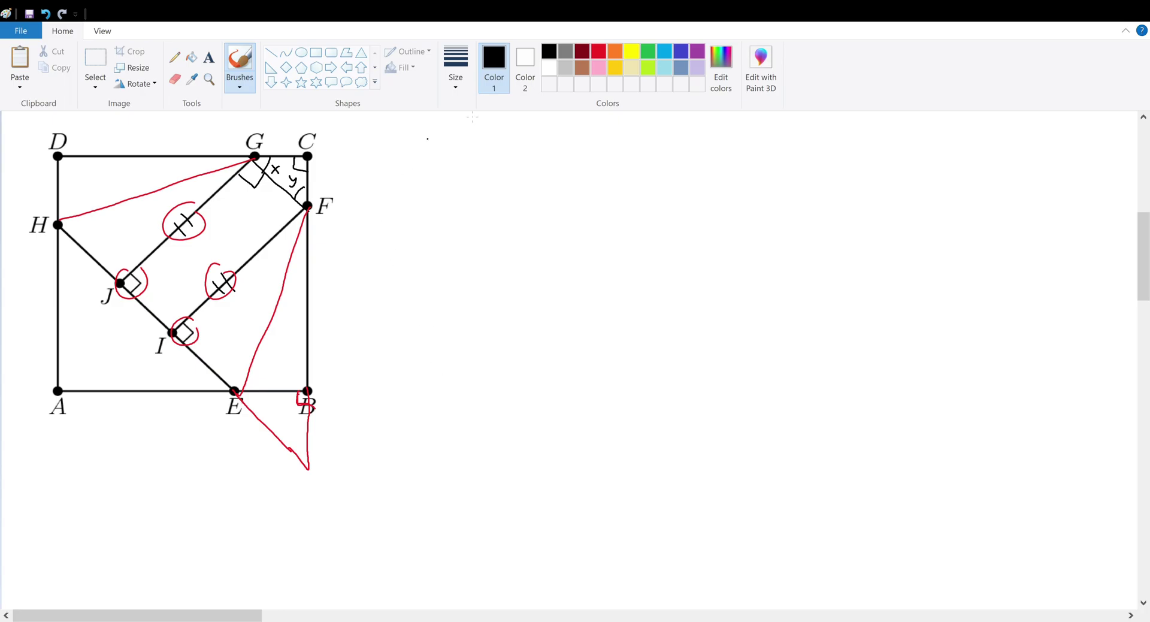
Step: In green, label the angle at G as y and write x + y = 90 beside the figure
{"action": "left_click", "coordinate": [648, 52]}
{"action": "left_click_drag", "start_coordinate": [208, 158], "coordinate": [213, 190]}
{"action": "mouse_move", "coordinate": [213, 155]}
{"action": "left_mouse_down"}
{"action": "mouse_move", "coordinate": [219, 189]}
{"action": "mouse_move", "coordinate": [198, 179]}
{"action": "mouse_move", "coordinate": [193, 192]}
{"action": "left_mouse_up"}
{"action": "mouse_move", "coordinate": [193, 158]}
{"action": "left_mouse_down"}
{"action": "mouse_move", "coordinate": [202, 193]}
{"action": "mouse_move", "coordinate": [214, 158]}
{"action": "left_mouse_up"}
{"action": "left_click_drag", "start_coordinate": [409, 159], "coordinate": [418, 180]}
{"action": "mouse_move", "coordinate": [416, 159]}
{"action": "left_mouse_down"}
{"action": "mouse_move", "coordinate": [411, 181]}
{"action": "mouse_move", "coordinate": [442, 177]}
{"action": "left_mouse_up"}
{"action": "left_click_drag", "start_coordinate": [434, 169], "coordinate": [459, 183]}
{"action": "left_click_drag", "start_coordinate": [479, 167], "coordinate": [497, 172]}
{"action": "left_click_drag", "start_coordinate": [519, 159], "coordinate": [512, 178]}
{"action": "left_click_drag", "start_coordinate": [525, 159], "coordinate": [542, 151]}
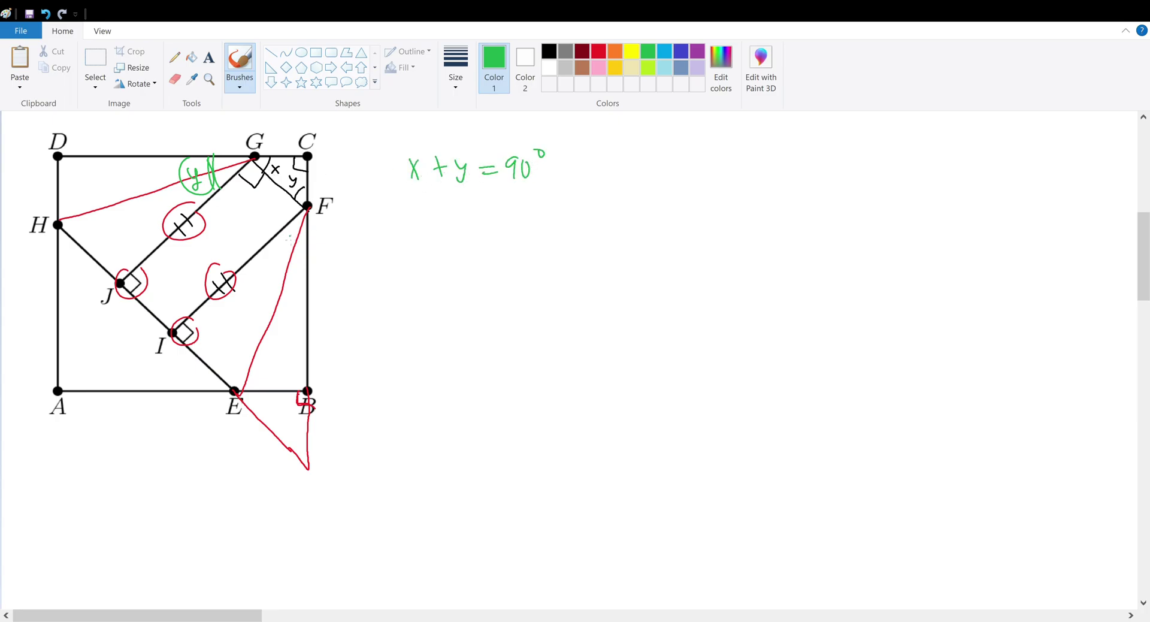
Step: Mark angle x at F, the right angle at I, angle y below, and x, y near C in green
{"action": "mouse_move", "coordinate": [281, 233]}
{"action": "left_mouse_down"}
{"action": "mouse_move", "coordinate": [306, 245]}
{"action": "mouse_move", "coordinate": [285, 274]}
{"action": "mouse_move", "coordinate": [291, 291]}
{"action": "left_mouse_up"}
{"action": "left_click_drag", "start_coordinate": [183, 324], "coordinate": [187, 343]}
{"action": "mouse_move", "coordinate": [287, 450]}
{"action": "left_mouse_down"}
{"action": "mouse_move", "coordinate": [310, 437]}
{"action": "mouse_move", "coordinate": [324, 455]}
{"action": "left_mouse_up"}
{"action": "mouse_move", "coordinate": [326, 429]}
{"action": "left_mouse_down"}
{"action": "mouse_move", "coordinate": [341, 446]}
{"action": "mouse_move", "coordinate": [332, 421]}
{"action": "left_mouse_up"}
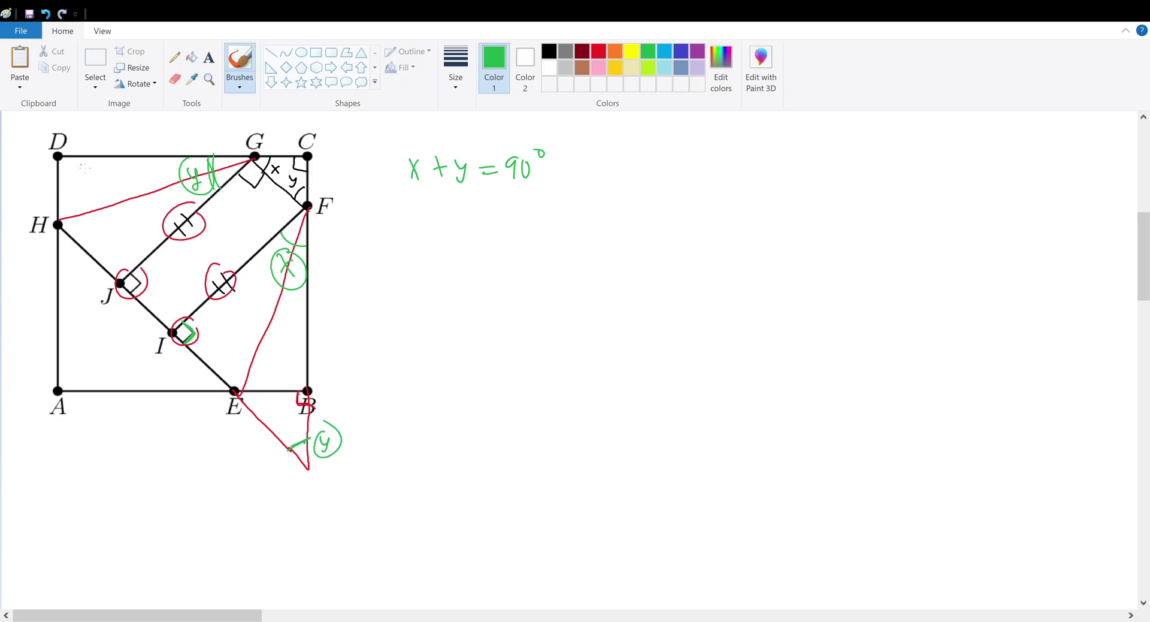
{"action": "mouse_move", "coordinate": [79, 130]}
{"action": "left_mouse_down"}
{"action": "mouse_move", "coordinate": [119, 204]}
{"action": "mouse_move", "coordinate": [73, 129]}
{"action": "left_mouse_up"}
{"action": "key", "text": "ctrl+z"}
{"action": "left_click_drag", "start_coordinate": [266, 159], "coordinate": [303, 184]}
Step: Undo the green triangle outlines, the stroke near F and the x + y = 90° note
{"action": "left_click_drag", "start_coordinate": [294, 228], "coordinate": [287, 236]}
{"action": "mouse_move", "coordinate": [196, 174]}
{"action": "left_mouse_down"}
{"action": "mouse_move", "coordinate": [180, 180]}
{"action": "mouse_move", "coordinate": [207, 183]}
{"action": "left_mouse_up"}
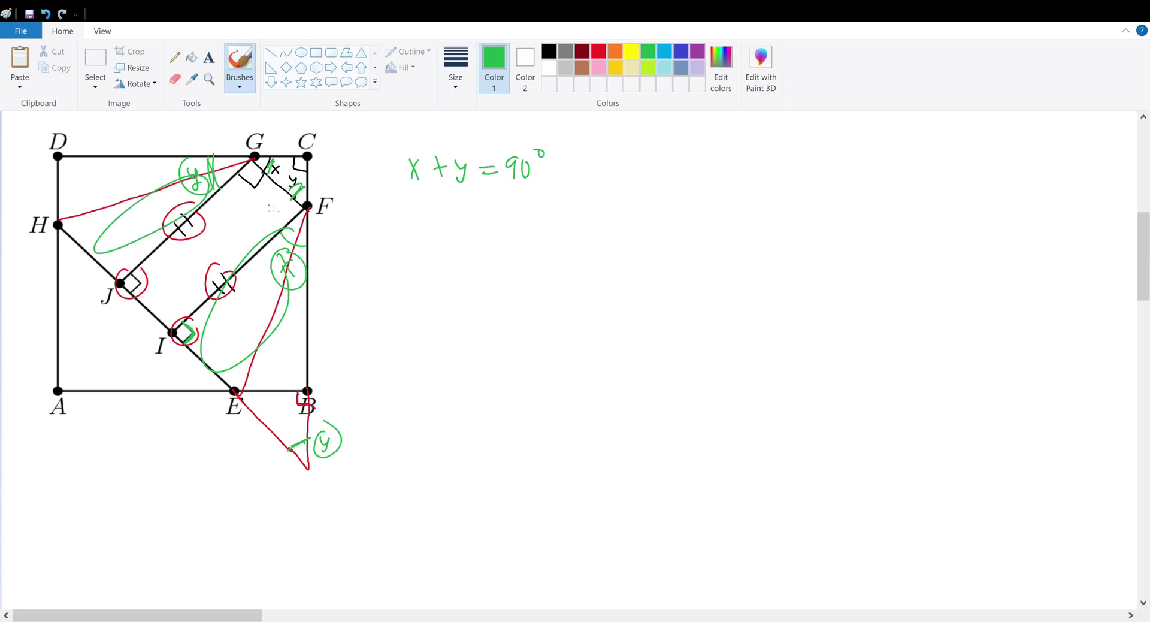
{"action": "key", "text": "ctrl+z"}
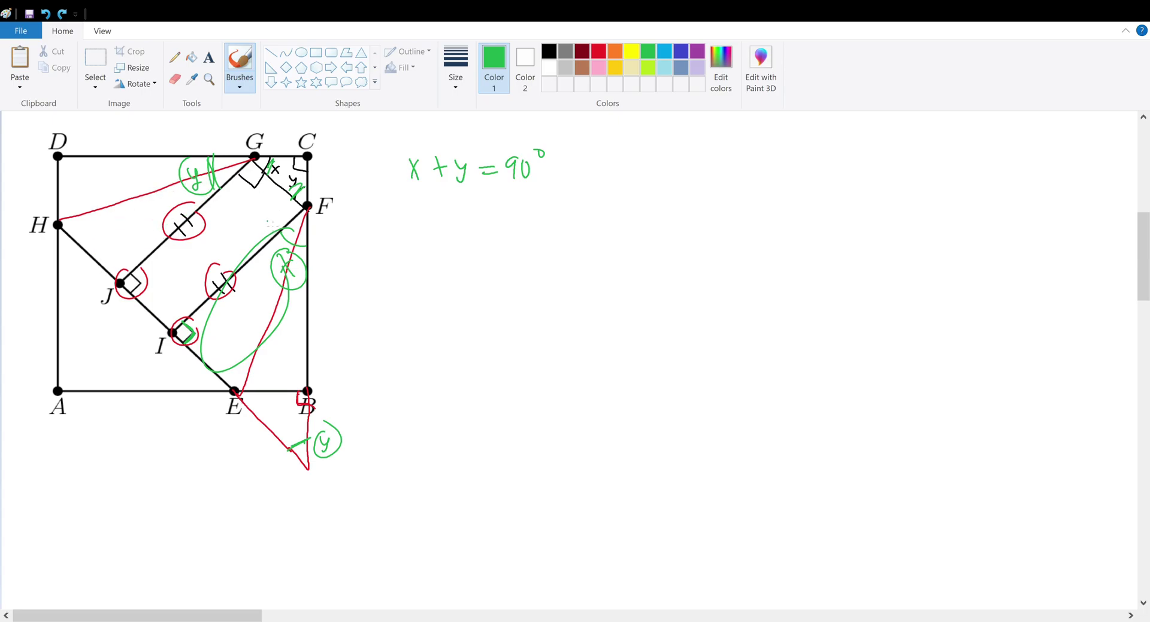
{"action": "key", "text": "ctrl+z"}
{"action": "key", "text": "ctrl+z"}
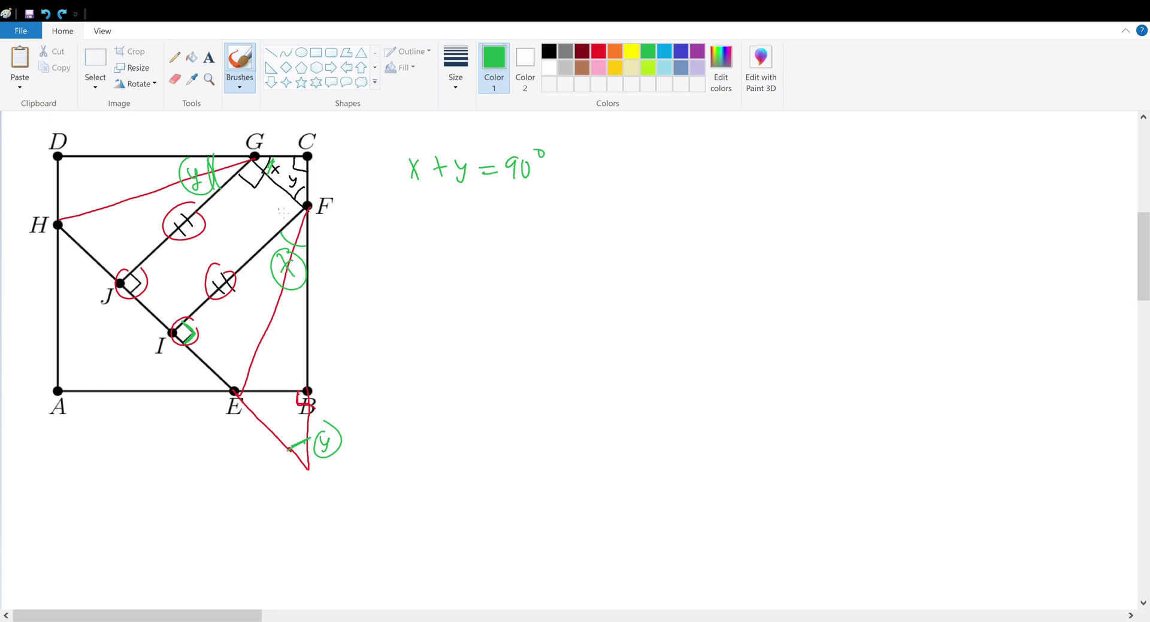
{"action": "key", "text": "ctrl+z"}
{"action": "key", "text": "ctrl+z"}
{"action": "key", "text": "ctrl+z"}
{"action": "key", "text": "ctrl+z"}
{"action": "key", "text": "ctrl+z"}
{"action": "key", "text": "ctrl+z"}
{"action": "key", "text": "ctrl+z"}
{"action": "key", "text": "ctrl+z"}
{"action": "key", "text": "ctrl+z"}
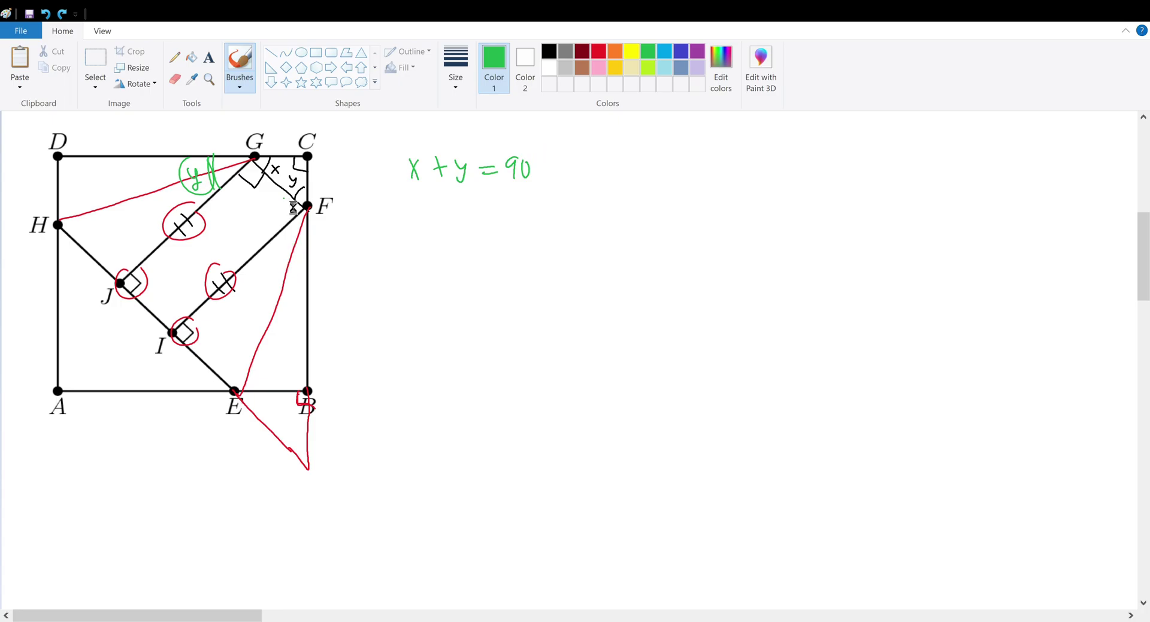
{"action": "key", "text": "ctrl+z"}
{"action": "key", "text": "ctrl+z"}
{"action": "key", "text": "ctrl+z"}
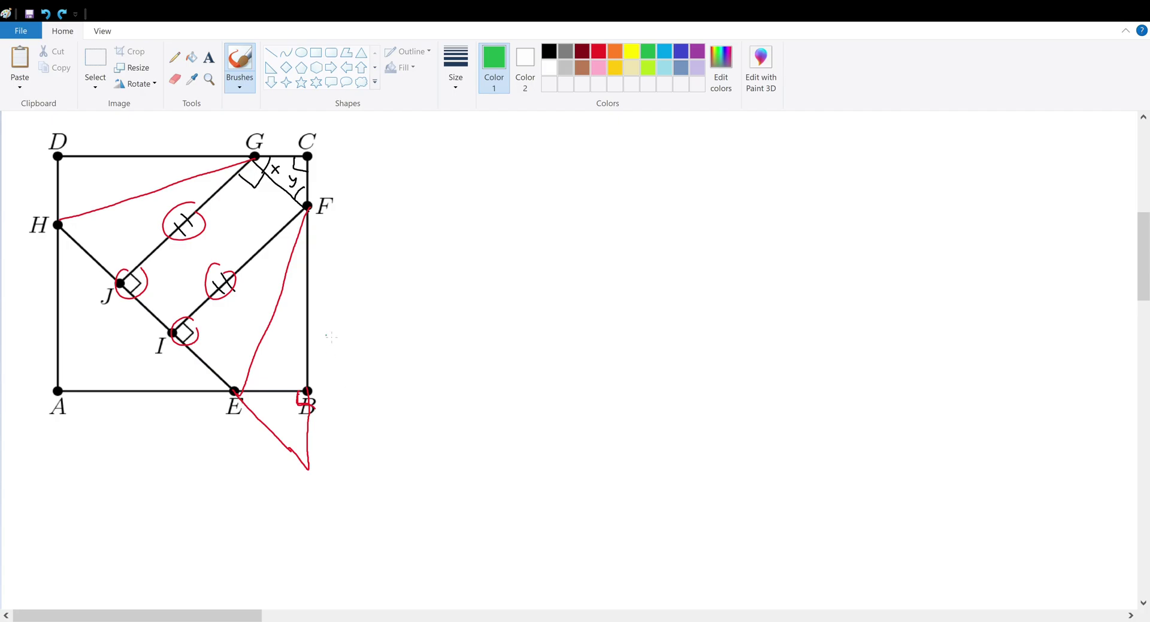
Step: Mark the 45° angles at F, at the bottom tip and at E in green
{"action": "mouse_move", "coordinate": [280, 229]}
{"action": "left_mouse_down"}
{"action": "mouse_move", "coordinate": [331, 246]}
{"action": "mouse_move", "coordinate": [324, 255]}
{"action": "left_mouse_up"}
{"action": "left_click_drag", "start_coordinate": [337, 238], "coordinate": [333, 254]}
{"action": "left_click_drag", "start_coordinate": [336, 235], "coordinate": [355, 230]}
{"action": "mouse_move", "coordinate": [306, 444]}
{"action": "left_mouse_down"}
{"action": "mouse_move", "coordinate": [290, 451]}
{"action": "mouse_move", "coordinate": [339, 459]}
{"action": "left_mouse_up"}
{"action": "left_click_drag", "start_coordinate": [334, 445], "coordinate": [338, 465]}
{"action": "left_click_drag", "start_coordinate": [358, 443], "coordinate": [360, 446]}
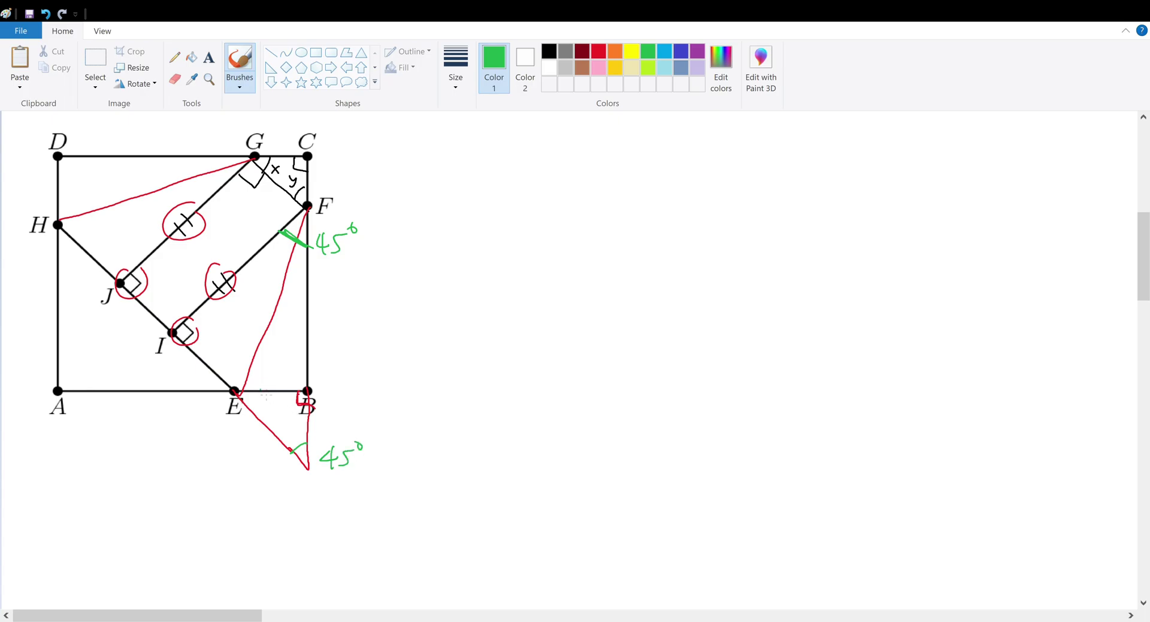
{"action": "left_click_drag", "start_coordinate": [258, 390], "coordinate": [250, 406]}
{"action": "left_click_drag", "start_coordinate": [262, 396], "coordinate": [265, 415]}
{"action": "left_click_drag", "start_coordinate": [276, 403], "coordinate": [272, 415]}
Step: Circle the small triangle below EB
{"action": "mouse_move", "coordinate": [338, 388]}
{"action": "left_mouse_down"}
{"action": "mouse_move", "coordinate": [344, 473]}
{"action": "mouse_move", "coordinate": [317, 387]}
{"action": "left_mouse_up"}
{"action": "mouse_move", "coordinate": [360, 204]}
{"action": "left_mouse_down"}
{"action": "mouse_move", "coordinate": [287, 371]}
{"action": "mouse_move", "coordinate": [360, 342]}
{"action": "left_mouse_up"}
{"action": "key", "text": "ctrl+z"}
{"action": "key", "text": "ctrl+z"}
Step: Write EB = 2 − √2 to the right of the figure
{"action": "left_click_drag", "start_coordinate": [420, 303], "coordinate": [428, 337]}
{"action": "mouse_move", "coordinate": [430, 318]}
{"action": "left_mouse_down"}
{"action": "mouse_move", "coordinate": [431, 339]}
{"action": "mouse_move", "coordinate": [474, 319]}
{"action": "left_mouse_up"}
{"action": "left_click_drag", "start_coordinate": [457, 326], "coordinate": [542, 320]}
{"action": "mouse_move", "coordinate": [543, 319]}
{"action": "left_mouse_down"}
{"action": "mouse_move", "coordinate": [584, 297]}
{"action": "mouse_move", "coordinate": [599, 323]}
{"action": "left_mouse_up"}
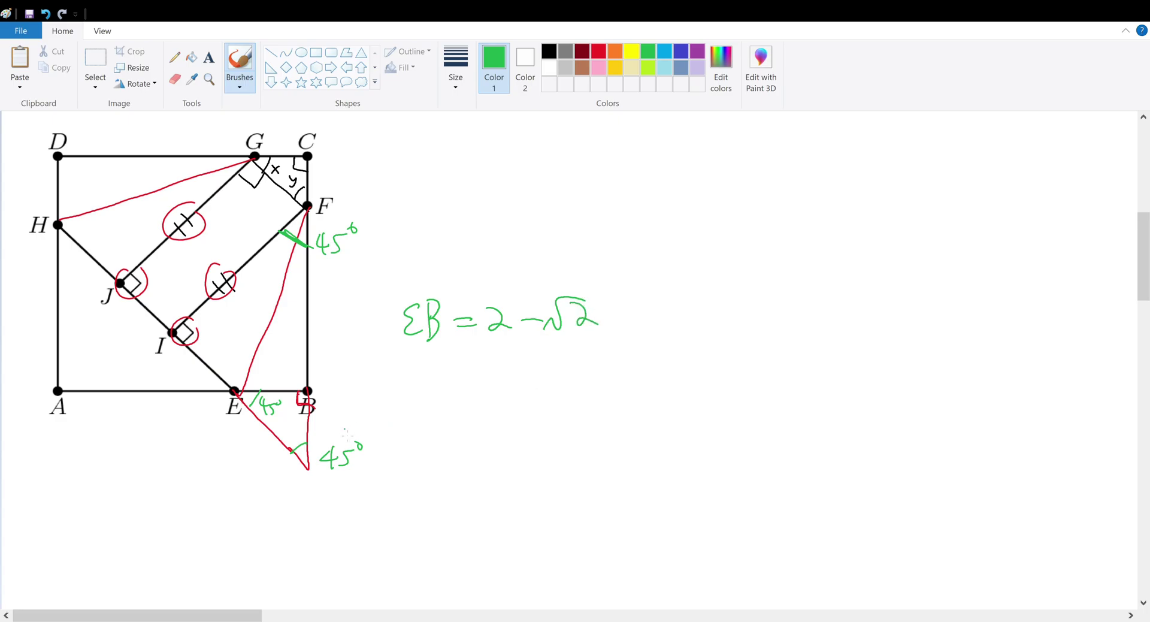
Step: Label segment EB and the side below B each as 2 − √2
{"action": "left_click_drag", "start_coordinate": [254, 373], "coordinate": [264, 384]}
{"action": "mouse_move", "coordinate": [266, 379]}
{"action": "left_mouse_down"}
{"action": "mouse_move", "coordinate": [294, 371]}
{"action": "mouse_move", "coordinate": [300, 383]}
{"action": "left_mouse_up"}
{"action": "left_click_drag", "start_coordinate": [314, 421], "coordinate": [337, 422]}
{"action": "left_click_drag", "start_coordinate": [339, 419], "coordinate": [359, 409]}
{"action": "left_click_drag", "start_coordinate": [350, 416], "coordinate": [363, 429]}
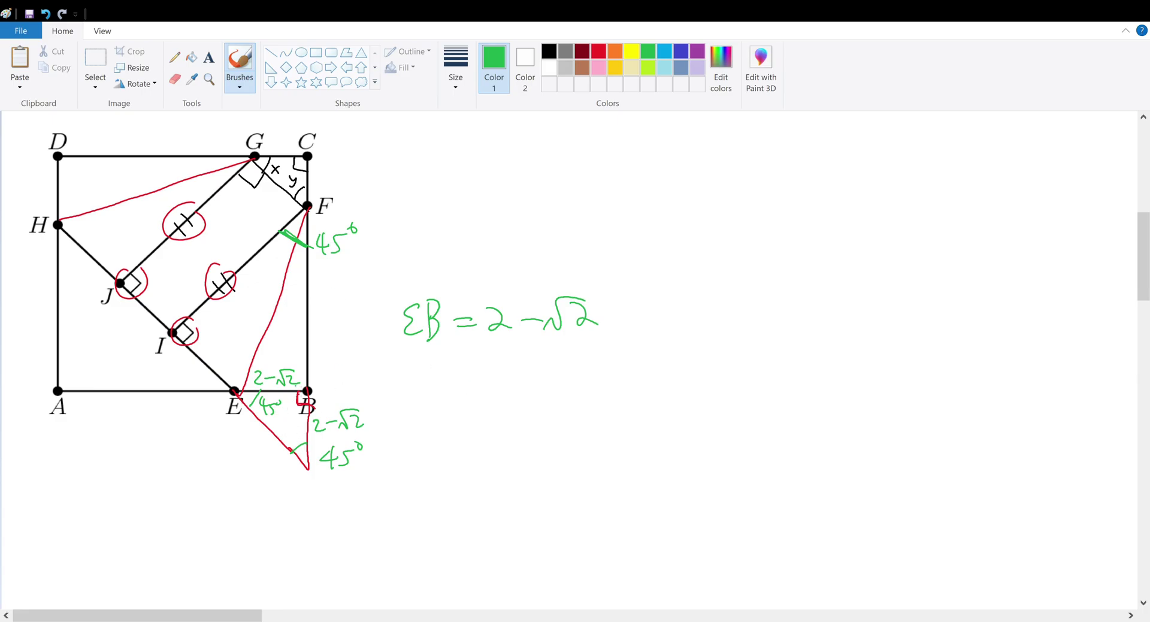
{"action": "mouse_move", "coordinate": [309, 359]}
{"action": "left_mouse_down"}
{"action": "mouse_move", "coordinate": [282, 509]}
{"action": "mouse_move", "coordinate": [300, 377]}
{"action": "left_mouse_up"}
{"action": "key", "text": "ctrl+z"}
Step: Start the area working with 1/2(4 − 4√2 + 2)
{"action": "mouse_move", "coordinate": [485, 382]}
{"action": "left_mouse_down"}
{"action": "mouse_move", "coordinate": [485, 407]}
{"action": "mouse_move", "coordinate": [498, 414]}
{"action": "left_mouse_up"}
{"action": "left_click_drag", "start_coordinate": [479, 427], "coordinate": [495, 443]}
{"action": "left_click_drag", "start_coordinate": [519, 397], "coordinate": [537, 409]}
{"action": "mouse_move", "coordinate": [524, 394]}
{"action": "left_mouse_down"}
{"action": "mouse_move", "coordinate": [524, 433]}
{"action": "mouse_move", "coordinate": [621, 411]}
{"action": "left_mouse_up"}
{"action": "mouse_move", "coordinate": [611, 400]}
{"action": "left_mouse_down"}
{"action": "mouse_move", "coordinate": [613, 426]}
{"action": "mouse_move", "coordinate": [650, 402]}
{"action": "mouse_move", "coordinate": [663, 426]}
{"action": "left_mouse_up"}
{"action": "mouse_move", "coordinate": [692, 401]}
{"action": "left_mouse_down"}
{"action": "mouse_move", "coordinate": [690, 423]}
{"action": "mouse_move", "coordinate": [709, 411]}
{"action": "left_mouse_up"}
{"action": "left_click_drag", "start_coordinate": [716, 404], "coordinate": [743, 422]}
{"action": "mouse_move", "coordinate": [535, 490]}
{"action": "left_mouse_down"}
{"action": "mouse_move", "coordinate": [588, 486]}
{"action": "mouse_move", "coordinate": [605, 514]}
{"action": "left_mouse_up"}
Step: Simplify to 1/2(6 − 4√2) = 3 − 2√2, label it area A, and shade the triangle
{"action": "left_click_drag", "start_coordinate": [625, 468], "coordinate": [628, 497]}
{"action": "left_click_drag", "start_coordinate": [654, 472], "coordinate": [645, 483]}
{"action": "left_click_drag", "start_coordinate": [667, 480], "coordinate": [714, 479]}
{"action": "mouse_move", "coordinate": [707, 466]}
{"action": "left_mouse_down"}
{"action": "mouse_move", "coordinate": [710, 490]}
{"action": "mouse_move", "coordinate": [733, 462]}
{"action": "left_mouse_up"}
{"action": "left_click_drag", "start_coordinate": [732, 466], "coordinate": [752, 494]}
{"action": "left_click_drag", "start_coordinate": [751, 458], "coordinate": [756, 508]}
{"action": "left_click_drag", "start_coordinate": [539, 497], "coordinate": [559, 496]}
{"action": "left_click_drag", "start_coordinate": [563, 554], "coordinate": [591, 560]}
{"action": "mouse_move", "coordinate": [612, 544]}
{"action": "left_mouse_down"}
{"action": "mouse_move", "coordinate": [619, 568]}
{"action": "mouse_move", "coordinate": [666, 551]}
{"action": "left_mouse_up"}
{"action": "mouse_move", "coordinate": [676, 544]}
{"action": "left_mouse_down"}
{"action": "mouse_move", "coordinate": [699, 565]}
{"action": "mouse_move", "coordinate": [730, 537]}
{"action": "mouse_move", "coordinate": [744, 568]}
{"action": "left_mouse_up"}
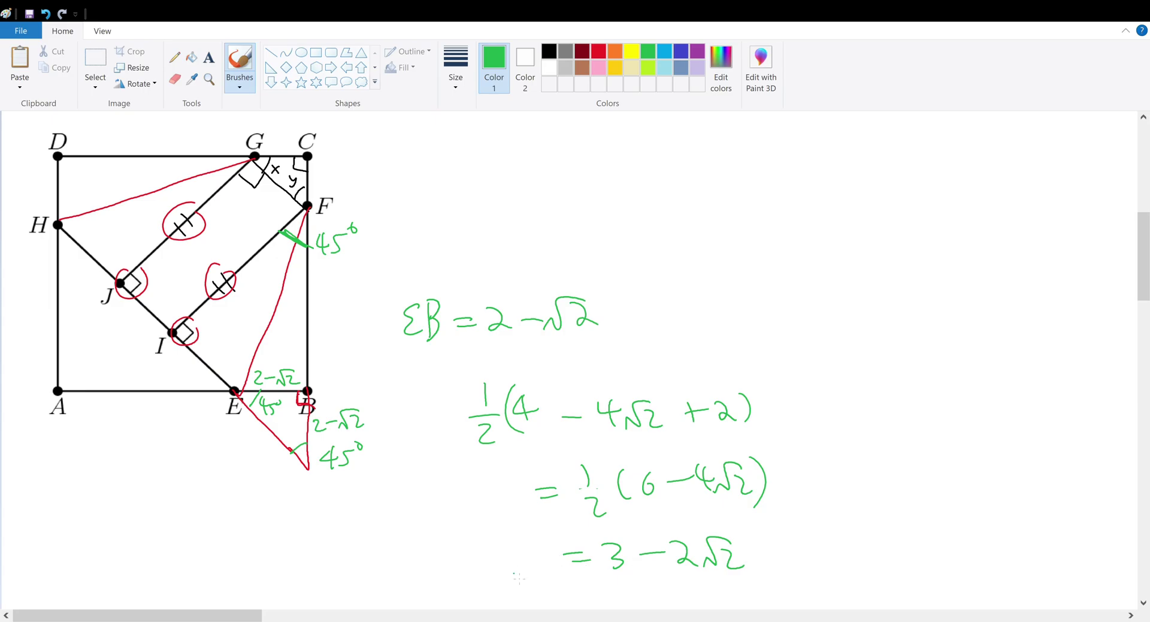
{"action": "mouse_move", "coordinate": [514, 575]}
{"action": "left_mouse_down"}
{"action": "mouse_move", "coordinate": [543, 576]}
{"action": "mouse_move", "coordinate": [542, 559]}
{"action": "left_mouse_up"}
{"action": "mouse_move", "coordinate": [246, 397]}
{"action": "left_mouse_down"}
{"action": "mouse_move", "coordinate": [299, 422]}
{"action": "mouse_move", "coordinate": [292, 446]}
{"action": "mouse_move", "coordinate": [308, 466]}
{"action": "mouse_move", "coordinate": [279, 437]}
{"action": "mouse_move", "coordinate": [291, 440]}
{"action": "left_mouse_up"}
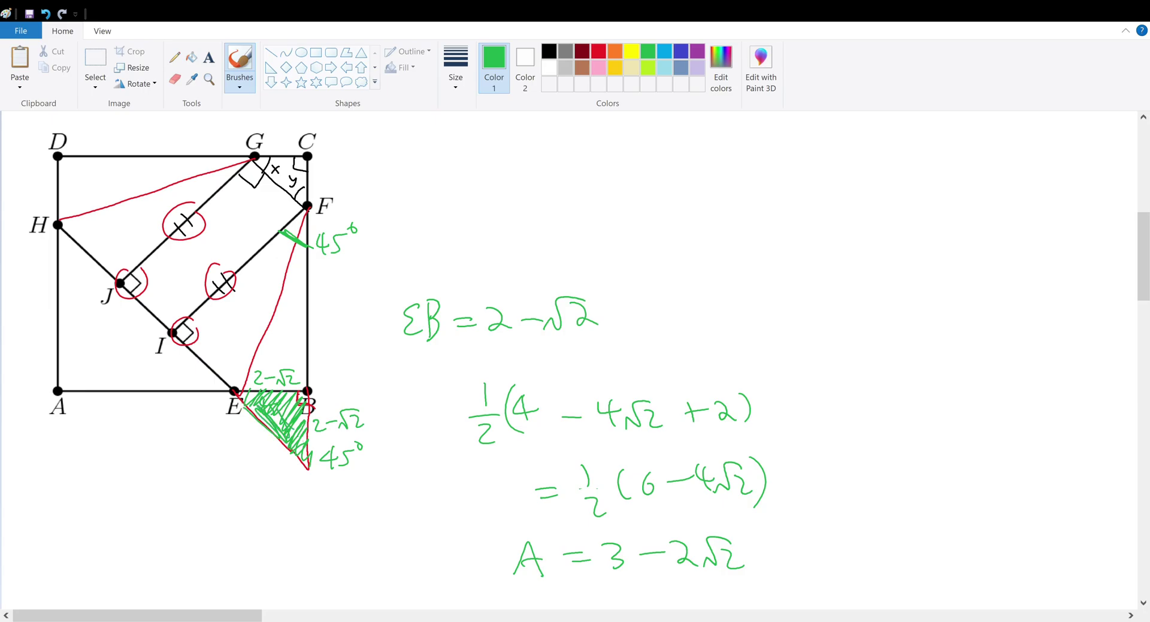
Step: In red, mark the lower-left triangle and the DHJG region each with a circled 1
{"action": "left_click", "coordinate": [599, 53]}
{"action": "mouse_move", "coordinate": [302, 217]}
{"action": "left_mouse_down"}
{"action": "mouse_move", "coordinate": [213, 305]}
{"action": "mouse_move", "coordinate": [310, 329]}
{"action": "mouse_move", "coordinate": [263, 389]}
{"action": "mouse_move", "coordinate": [312, 476]}
{"action": "left_mouse_up"}
{"action": "key", "text": "ctrl+z"}
{"action": "left_click_drag", "start_coordinate": [92, 336], "coordinate": [114, 352]}
{"action": "left_click_drag", "start_coordinate": [96, 324], "coordinate": [109, 314]}
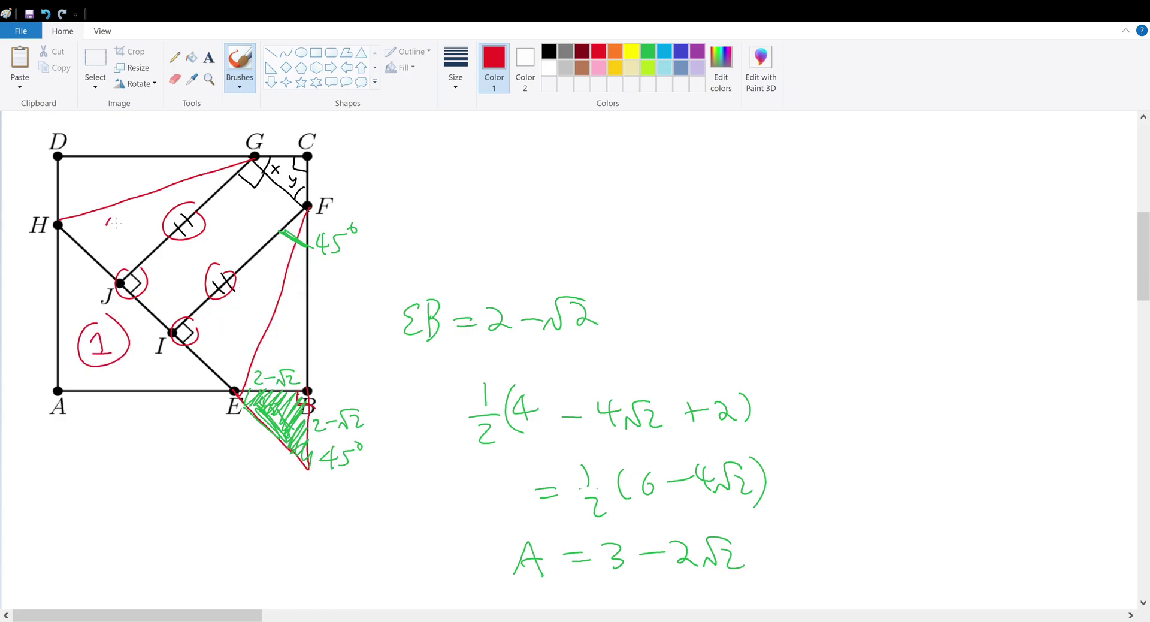
{"action": "left_click_drag", "start_coordinate": [110, 221], "coordinate": [114, 239]}
{"action": "mouse_move", "coordinate": [114, 210]}
{"action": "left_mouse_down"}
{"action": "mouse_move", "coordinate": [94, 220]}
{"action": "mouse_move", "coordinate": [120, 209]}
{"action": "left_mouse_up"}
{"action": "left_click_drag", "start_coordinate": [106, 237], "coordinate": [124, 236]}
Step: Mark the middle region and the region right of I with circled 1s
{"action": "left_click_drag", "start_coordinate": [90, 191], "coordinate": [109, 180]}
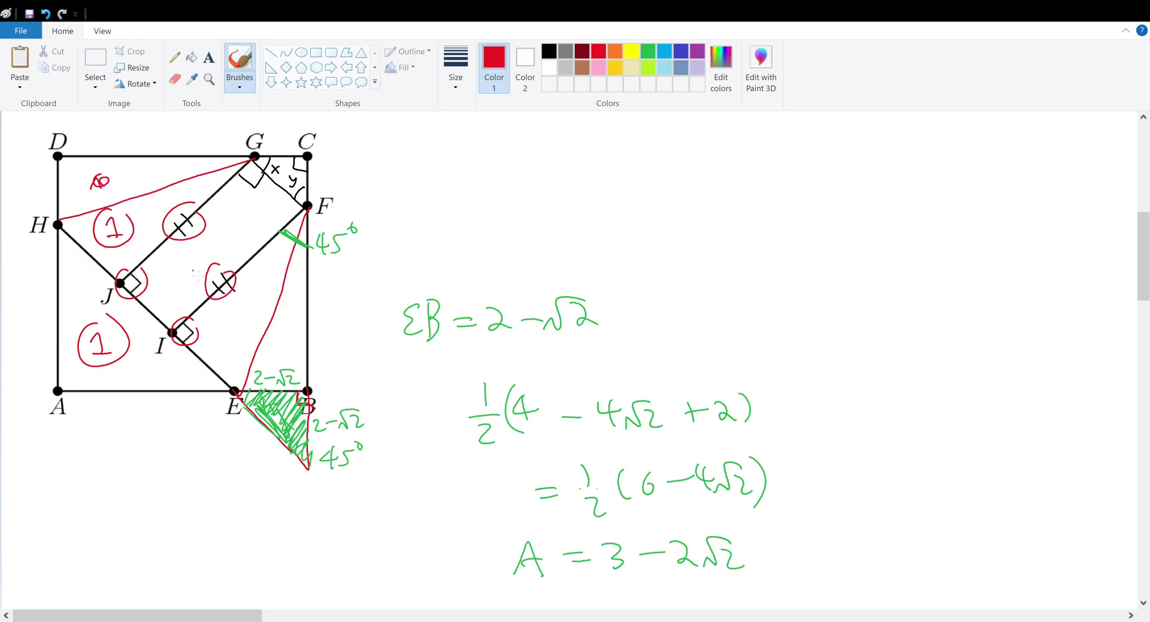
{"action": "left_click_drag", "start_coordinate": [175, 275], "coordinate": [181, 294]}
{"action": "left_click_drag", "start_coordinate": [175, 295], "coordinate": [207, 281]}
{"action": "mouse_move", "coordinate": [232, 320]}
{"action": "left_mouse_down"}
{"action": "mouse_move", "coordinate": [246, 343]}
{"action": "mouse_move", "coordinate": [276, 313]}
{"action": "left_mouse_up"}
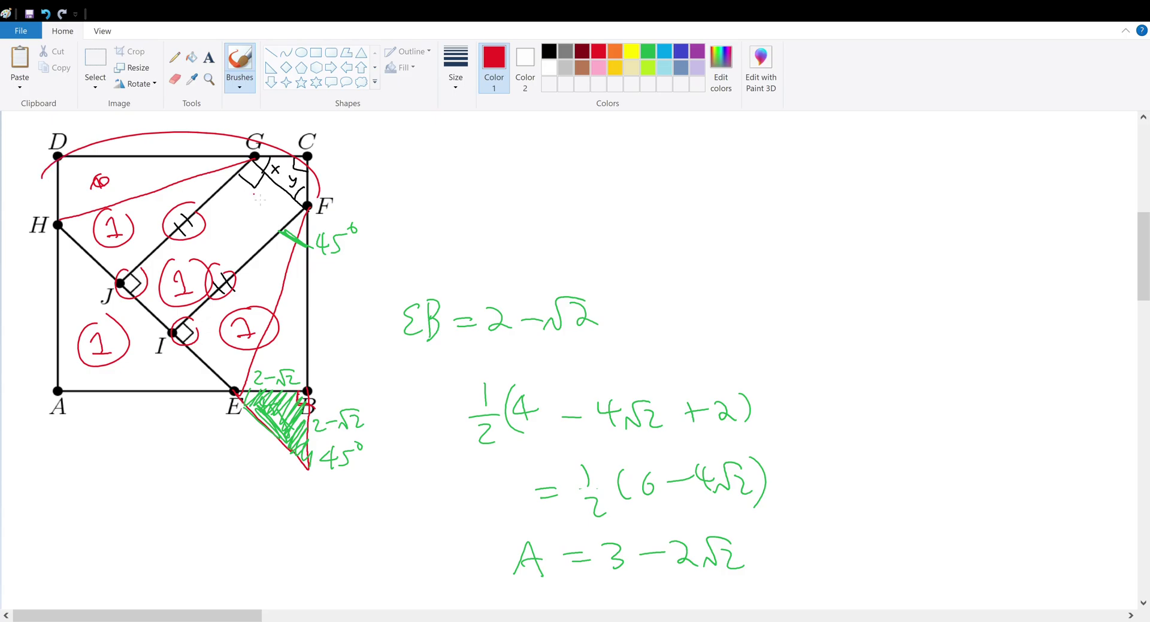
{"action": "key", "text": "ctrl+z"}
Step: Write the sum 1 + 3 − 2√2 to the right of the figure
{"action": "mouse_move", "coordinate": [307, 207]}
{"action": "left_mouse_down"}
{"action": "mouse_move", "coordinate": [246, 252]}
{"action": "mouse_move", "coordinate": [222, 385]}
{"action": "mouse_move", "coordinate": [339, 504]}
{"action": "mouse_move", "coordinate": [328, 225]}
{"action": "mouse_move", "coordinate": [309, 209]}
{"action": "left_mouse_up"}
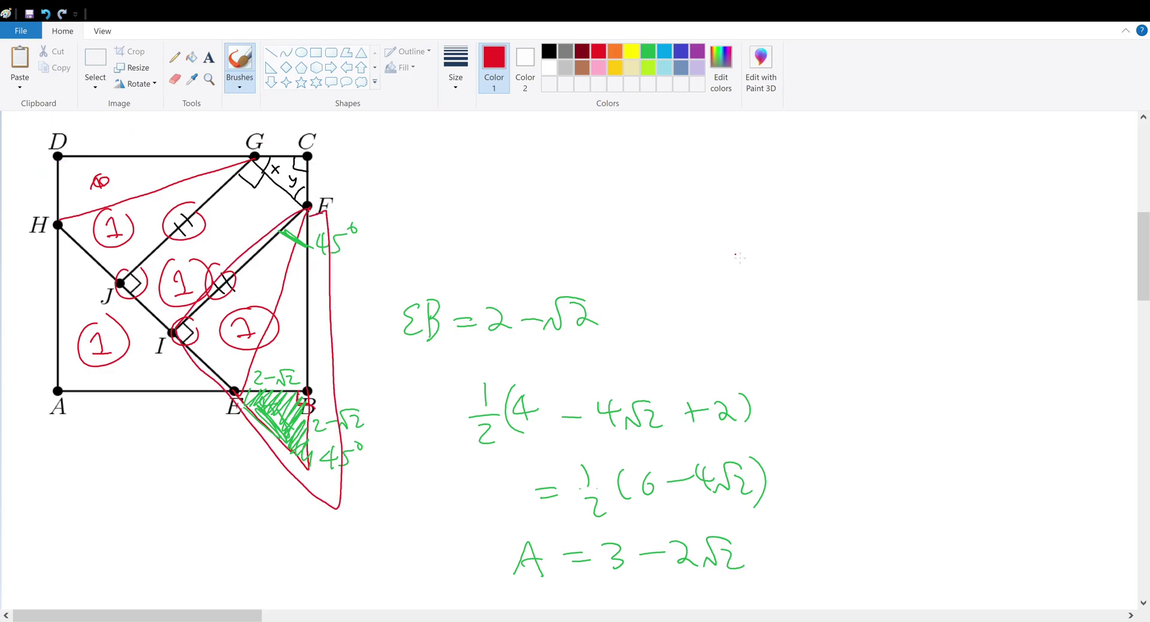
{"action": "left_click_drag", "start_coordinate": [717, 263], "coordinate": [732, 273]}
{"action": "left_click_drag", "start_coordinate": [718, 277], "coordinate": [774, 269]}
{"action": "mouse_move", "coordinate": [764, 257]}
{"action": "left_mouse_down"}
{"action": "mouse_move", "coordinate": [833, 246]}
{"action": "mouse_move", "coordinate": [820, 266]}
{"action": "left_mouse_up"}
{"action": "left_click_drag", "start_coordinate": [845, 250], "coordinate": [871, 249]}
{"action": "mouse_move", "coordinate": [875, 240]}
{"action": "left_mouse_down"}
{"action": "mouse_move", "coordinate": [898, 252]}
{"action": "mouse_move", "coordinate": [922, 243]}
{"action": "mouse_move", "coordinate": [949, 272]}
{"action": "left_mouse_up"}
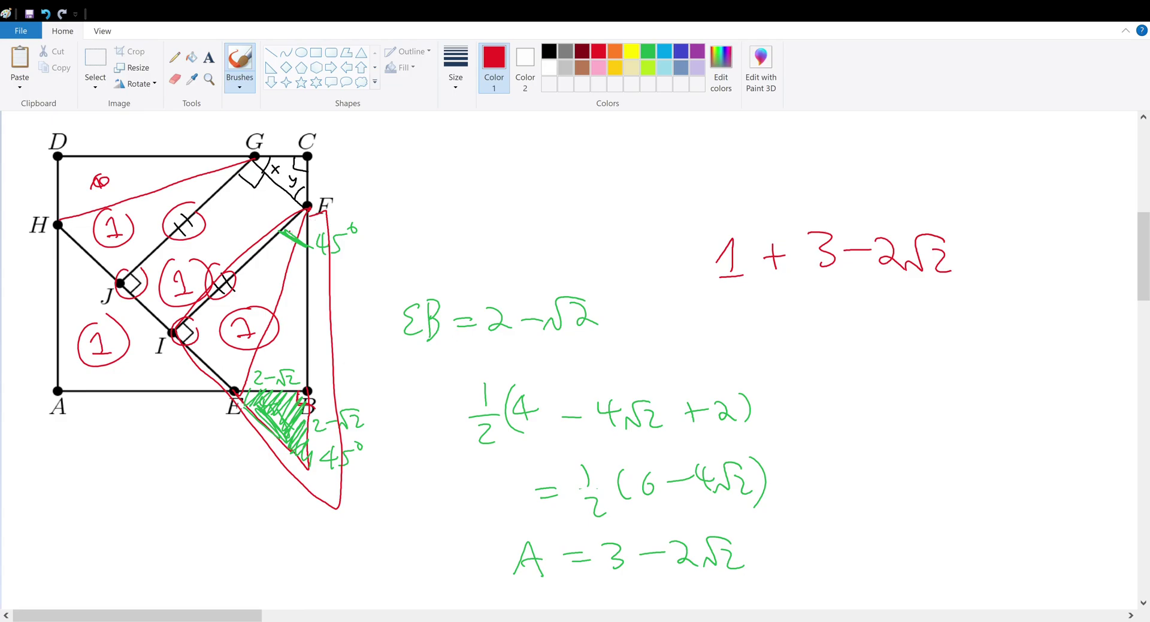
Step: Outline the F–I–E region and write 4 − 2√2 = A_FI below the sum
{"action": "mouse_move", "coordinate": [303, 211]}
{"action": "left_mouse_down"}
{"action": "mouse_move", "coordinate": [214, 301]}
{"action": "mouse_move", "coordinate": [190, 355]}
{"action": "mouse_move", "coordinate": [235, 390]}
{"action": "mouse_move", "coordinate": [309, 324]}
{"action": "mouse_move", "coordinate": [287, 215]}
{"action": "mouse_move", "coordinate": [180, 353]}
{"action": "mouse_move", "coordinate": [326, 390]}
{"action": "mouse_move", "coordinate": [314, 201]}
{"action": "mouse_move", "coordinate": [179, 359]}
{"action": "mouse_move", "coordinate": [335, 374]}
{"action": "mouse_move", "coordinate": [336, 319]}
{"action": "left_mouse_up"}
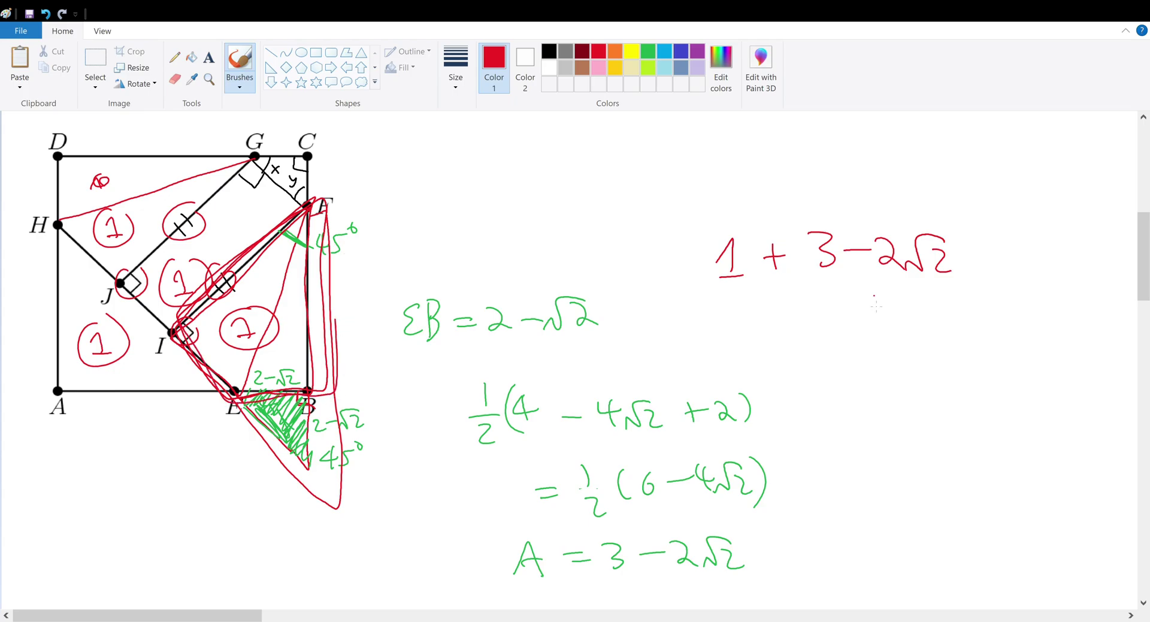
{"action": "mouse_move", "coordinate": [802, 311]}
{"action": "left_mouse_down"}
{"action": "mouse_move", "coordinate": [812, 348]}
{"action": "mouse_move", "coordinate": [889, 351]}
{"action": "mouse_move", "coordinate": [927, 324]}
{"action": "mouse_move", "coordinate": [1010, 360]}
{"action": "left_mouse_up"}
{"action": "mouse_move", "coordinate": [989, 351]}
{"action": "left_mouse_down"}
{"action": "mouse_move", "coordinate": [1010, 349]}
{"action": "mouse_move", "coordinate": [1031, 370]}
{"action": "left_mouse_up"}
{"action": "left_click_drag", "start_coordinate": [1029, 353], "coordinate": [1048, 360]}
{"action": "left_click_drag", "start_coordinate": [1062, 356], "coordinate": [1063, 371]}
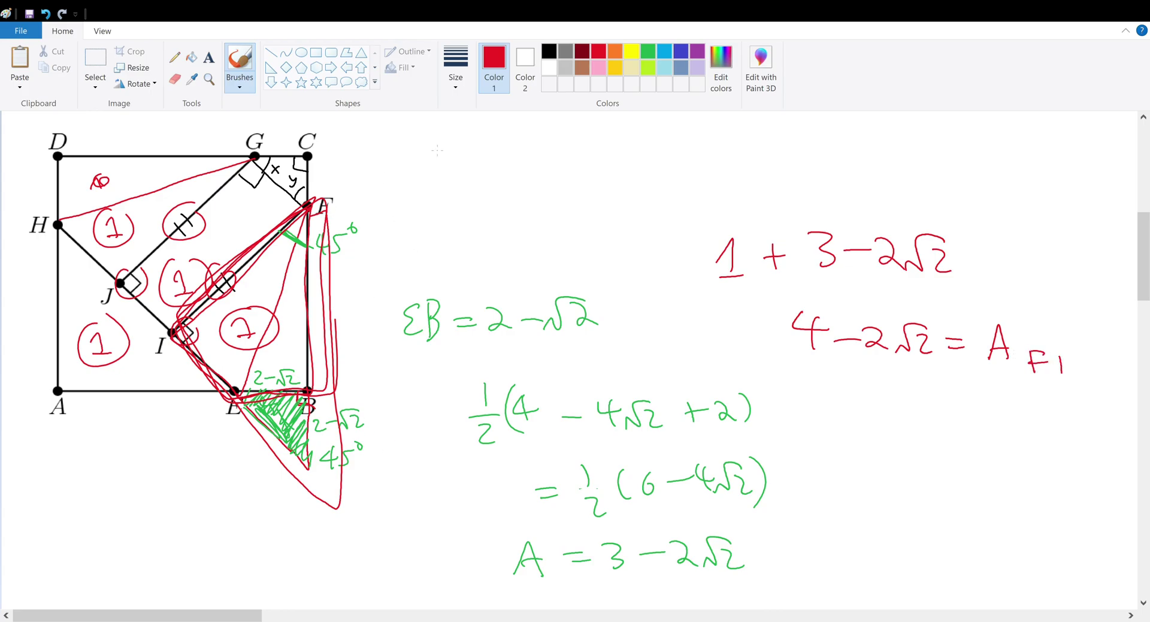
Step: In light blue, trace the F–I–E path and underline 4 − 2√2
{"action": "left_click", "coordinate": [664, 51]}
{"action": "mouse_move", "coordinate": [312, 214]}
{"action": "left_mouse_down"}
{"action": "mouse_move", "coordinate": [191, 330]}
{"action": "mouse_move", "coordinate": [314, 473]}
{"action": "mouse_move", "coordinate": [281, 455]}
{"action": "left_mouse_up"}
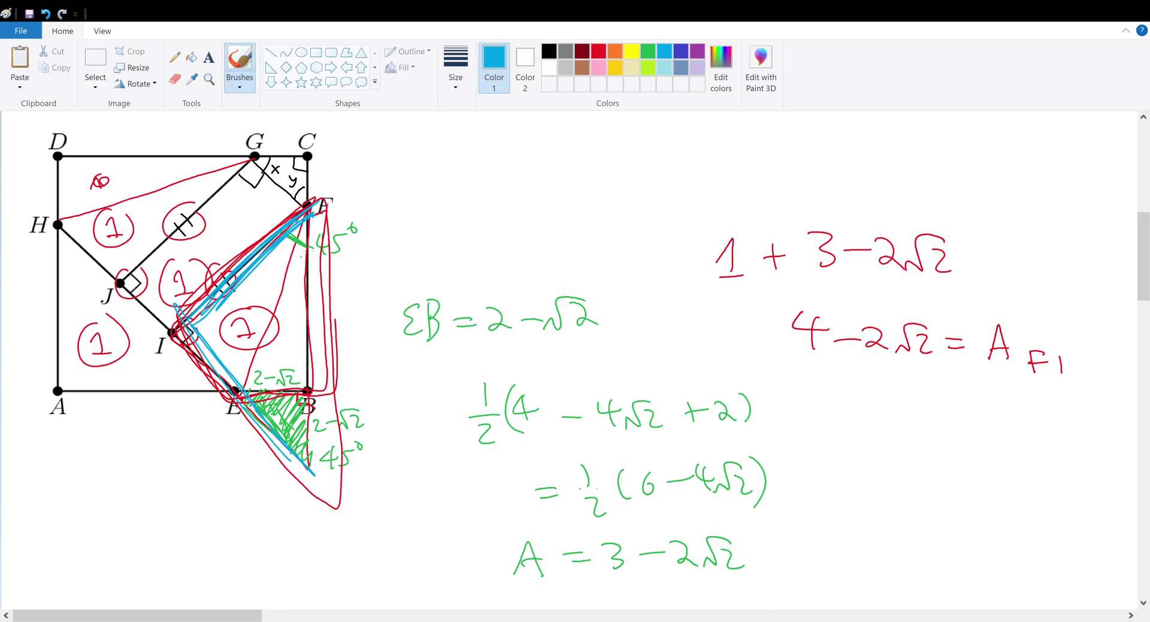
{"action": "mouse_move", "coordinate": [309, 354]}
{"action": "left_mouse_down"}
{"action": "mouse_move", "coordinate": [318, 171]}
{"action": "mouse_move", "coordinate": [299, 377]}
{"action": "left_mouse_up"}
{"action": "left_click_drag", "start_coordinate": [312, 230], "coordinate": [306, 465]}
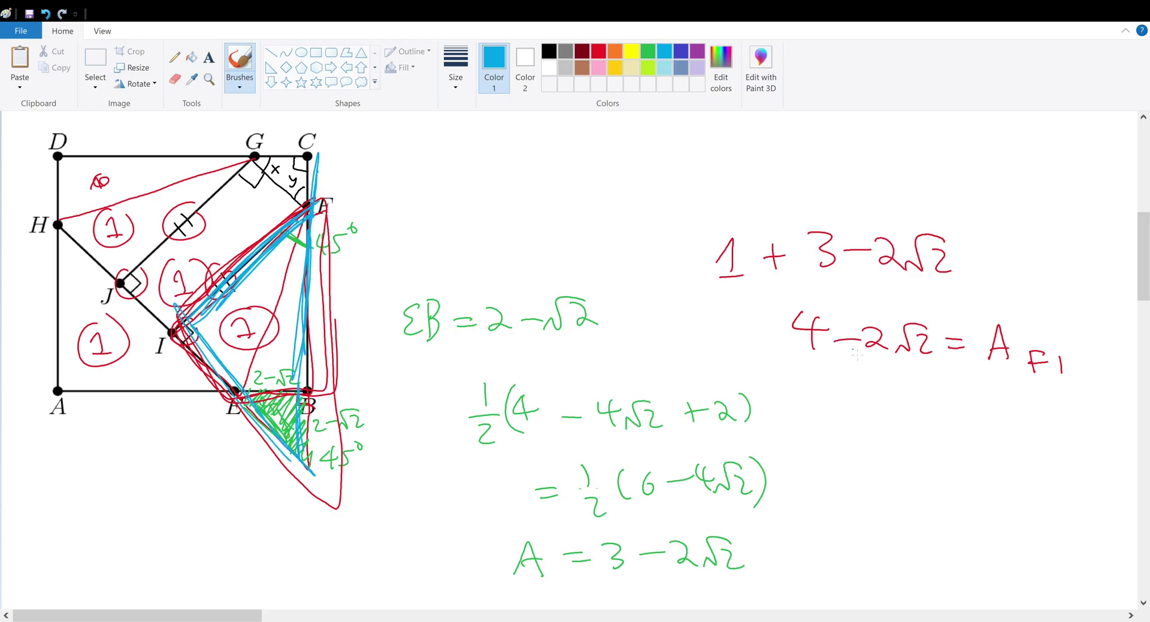
{"action": "left_click_drag", "start_coordinate": [810, 367], "coordinate": [932, 370]}
Step: Write = ½FI² below the area equation and circle the two equal expressions
{"action": "left_click_drag", "start_coordinate": [907, 444], "coordinate": [931, 443]}
{"action": "left_click_drag", "start_coordinate": [909, 458], "coordinate": [962, 454]}
{"action": "mouse_move", "coordinate": [948, 460]}
{"action": "left_mouse_down"}
{"action": "mouse_move", "coordinate": [971, 459]}
{"action": "mouse_move", "coordinate": [980, 484]}
{"action": "left_mouse_up"}
{"action": "mouse_move", "coordinate": [993, 450]}
{"action": "left_mouse_down"}
{"action": "mouse_move", "coordinate": [993, 476]}
{"action": "mouse_move", "coordinate": [1012, 452]}
{"action": "left_mouse_up"}
{"action": "mouse_move", "coordinate": [1021, 451]}
{"action": "left_mouse_down"}
{"action": "mouse_move", "coordinate": [1038, 449]}
{"action": "mouse_move", "coordinate": [1027, 473]}
{"action": "left_mouse_up"}
{"action": "left_click_drag", "start_coordinate": [1017, 473], "coordinate": [1040, 470]}
{"action": "mouse_move", "coordinate": [1055, 430]}
{"action": "left_mouse_down"}
{"action": "mouse_move", "coordinate": [1065, 440]}
{"action": "mouse_move", "coordinate": [976, 416]}
{"action": "mouse_move", "coordinate": [1083, 421]}
{"action": "left_mouse_up"}
{"action": "mouse_move", "coordinate": [914, 313]}
{"action": "left_mouse_down"}
{"action": "mouse_move", "coordinate": [781, 357]}
{"action": "mouse_move", "coordinate": [936, 310]}
{"action": "left_mouse_up"}
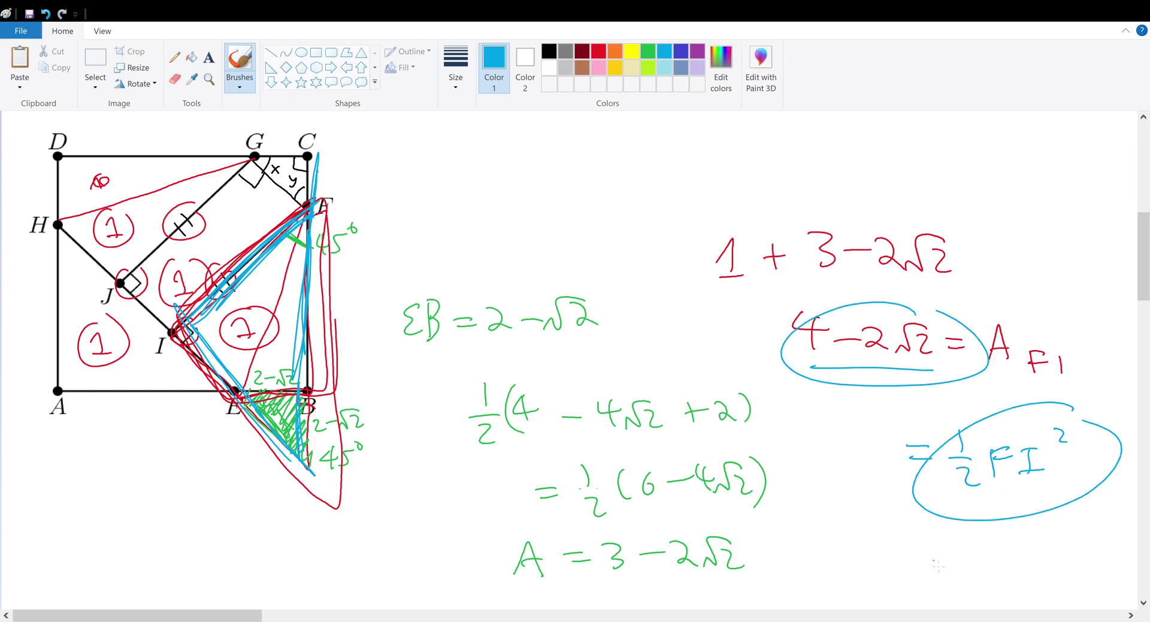
Step: Conclude FI² = 8 − 4√2 and circle answer choice (B) in the problem statement
{"action": "mouse_move", "coordinate": [874, 552]}
{"action": "left_mouse_down"}
{"action": "mouse_move", "coordinate": [877, 586]}
{"action": "mouse_move", "coordinate": [893, 562]}
{"action": "left_mouse_up"}
{"action": "mouse_move", "coordinate": [895, 555]}
{"action": "left_mouse_down"}
{"action": "mouse_move", "coordinate": [918, 551]}
{"action": "mouse_move", "coordinate": [906, 577]}
{"action": "left_mouse_up"}
{"action": "left_click_drag", "start_coordinate": [898, 576], "coordinate": [919, 574]}
{"action": "left_click_drag", "start_coordinate": [926, 537], "coordinate": [959, 563]}
{"action": "mouse_move", "coordinate": [946, 574]}
{"action": "left_mouse_down"}
{"action": "mouse_move", "coordinate": [987, 557]}
{"action": "mouse_move", "coordinate": [1026, 565]}
{"action": "left_mouse_up"}
{"action": "mouse_move", "coordinate": [1031, 554]}
{"action": "left_mouse_down"}
{"action": "mouse_move", "coordinate": [1039, 580]}
{"action": "mouse_move", "coordinate": [1071, 548]}
{"action": "mouse_move", "coordinate": [1078, 575]}
{"action": "left_mouse_up"}
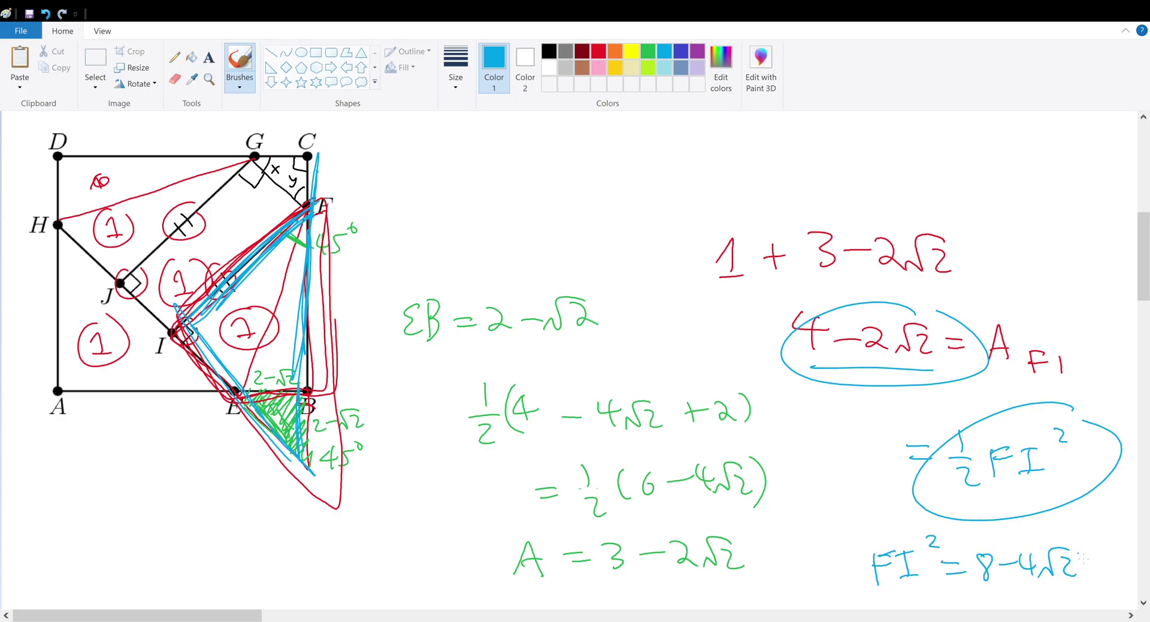
{"action": "scroll", "coordinate": [1083, 559], "scroll_direction": "up", "scroll_amount": 10}
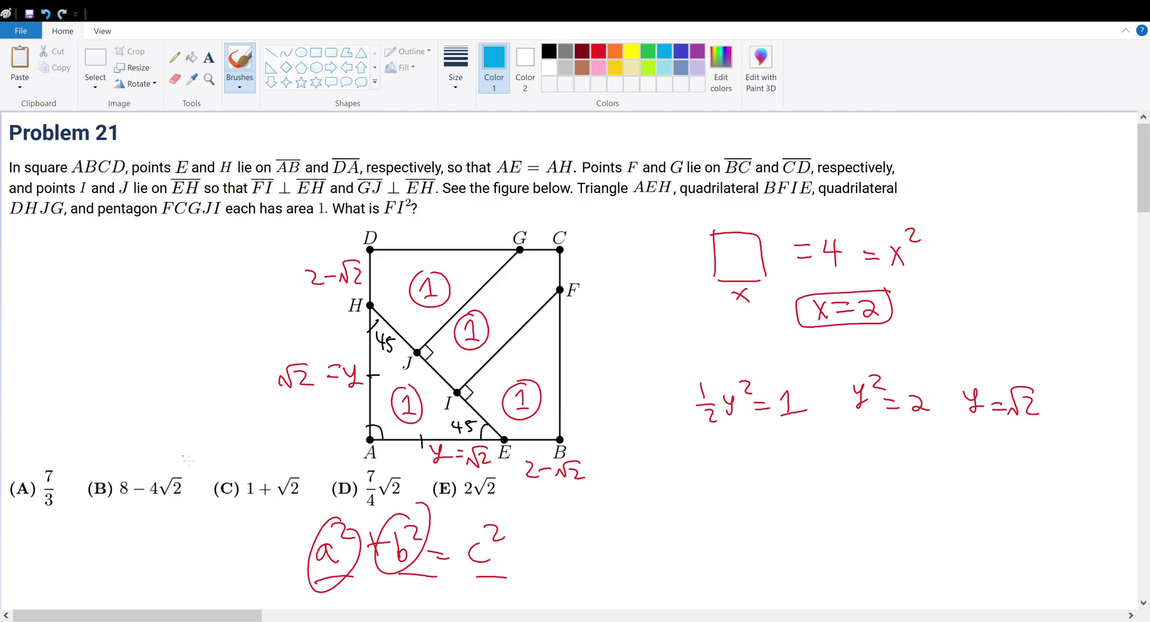
{"action": "left_click_drag", "start_coordinate": [185, 446], "coordinate": [192, 429]}
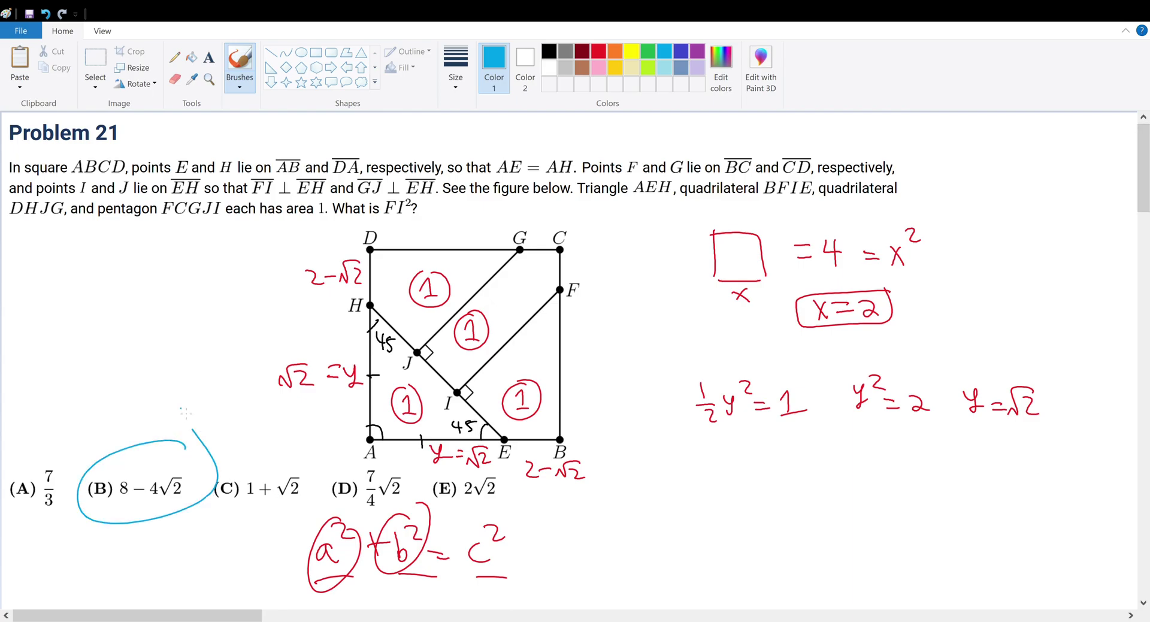